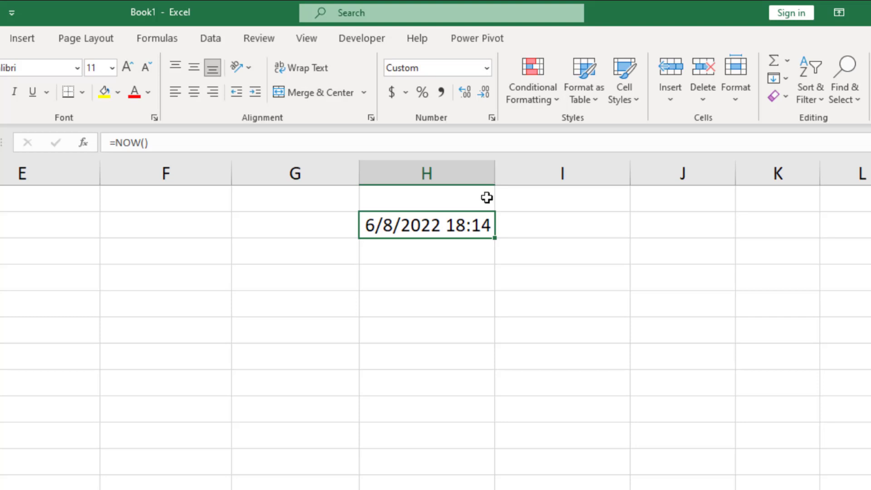
Replace the NOW formula in the date-time cell of column H with its static value, keeping the number formatting.
{"action": "left_click", "coordinate": [458, 265]}
{"action": "left_click", "coordinate": [458, 228]}
{"action": "key", "text": "ctrl+c"}
{"action": "left_click", "coordinate": [0, 99]}
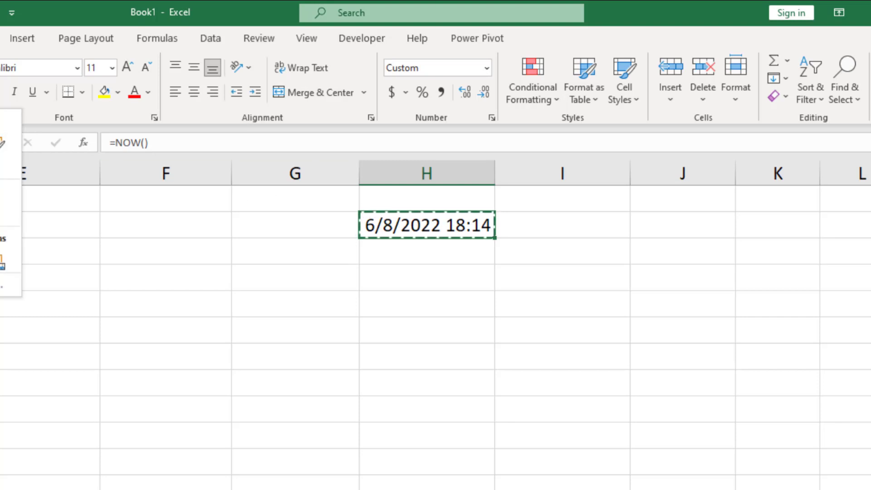
{"action": "left_click", "coordinate": [3, 262]}
Apply the General number format to the date-time cell in column H.
{"action": "left_click", "coordinate": [487, 68]}
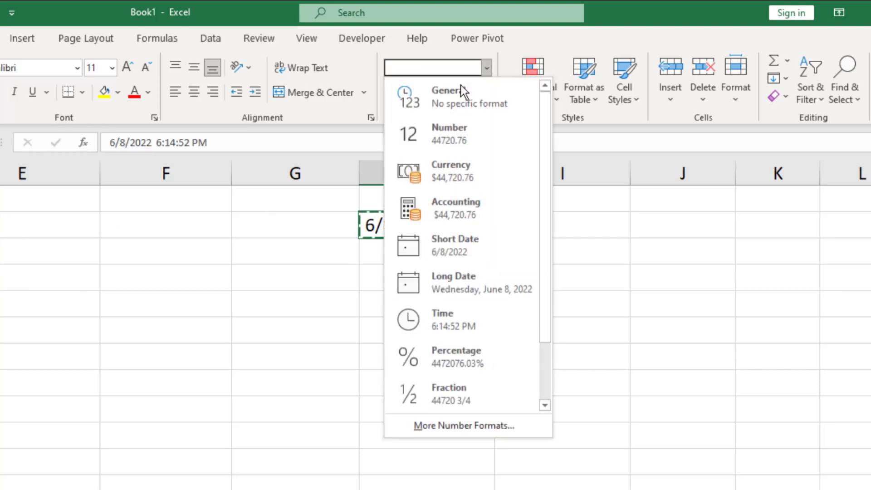
{"action": "left_click", "coordinate": [461, 91]}
{"action": "left_click", "coordinate": [480, 274]}
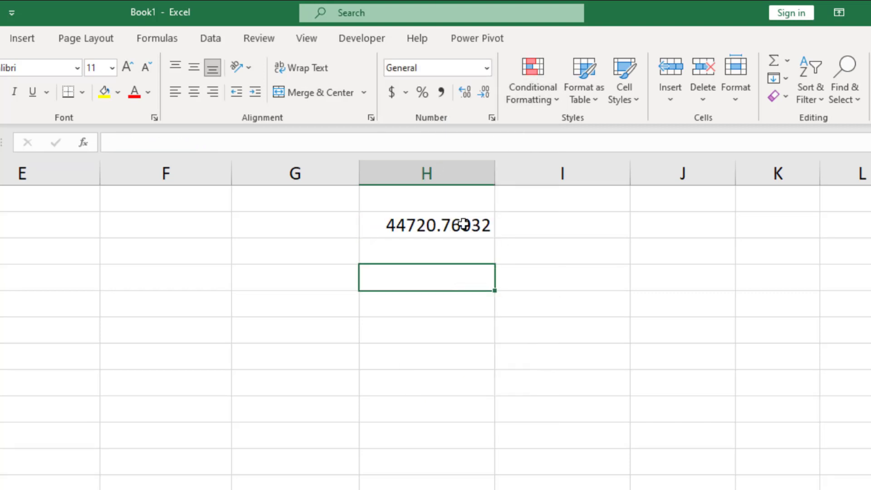
{"action": "left_click", "coordinate": [463, 223]}
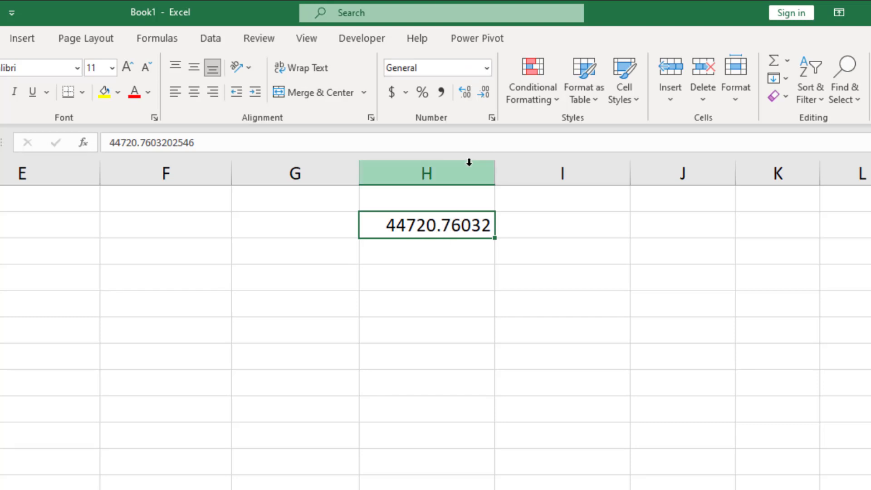
Look through the available number formats and apply the Number format to the value in column H.
{"action": "left_click", "coordinate": [487, 68]}
{"action": "scroll", "coordinate": [471, 325], "scroll_direction": "down", "scroll_amount": 2}
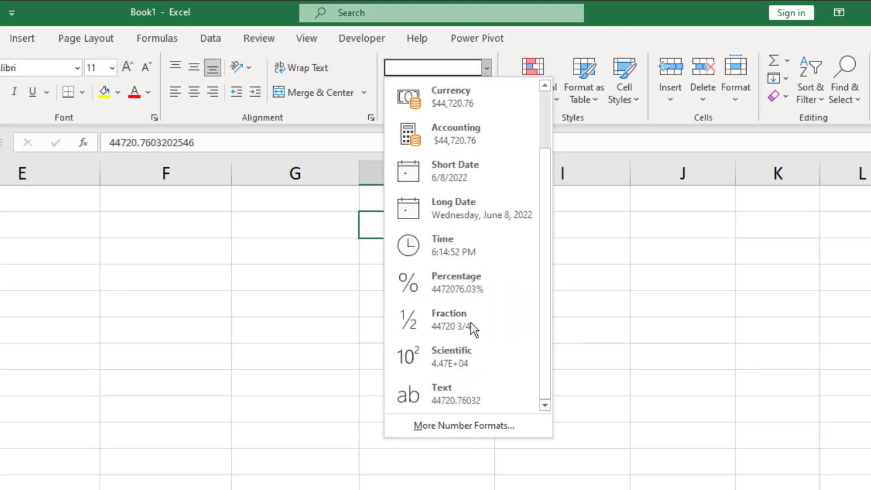
{"action": "scroll", "coordinate": [464, 327], "scroll_direction": "up", "scroll_amount": 2}
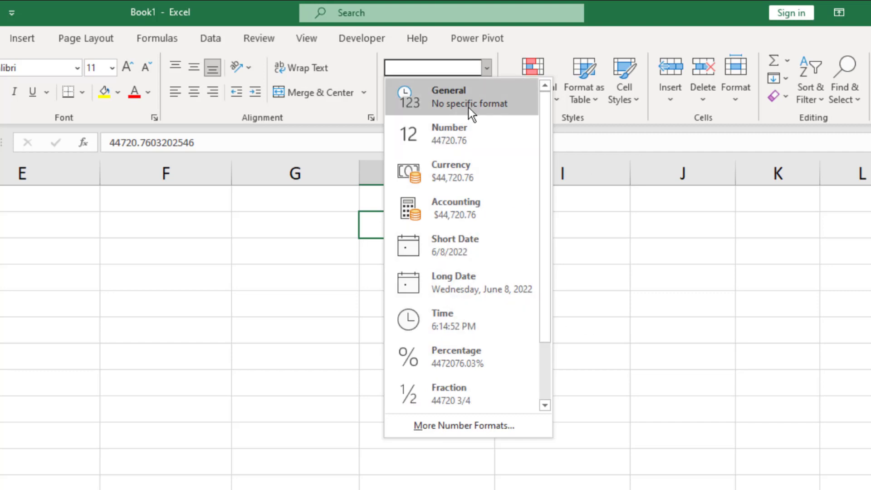
{"action": "scroll", "coordinate": [472, 168], "scroll_direction": "down", "scroll_amount": 2}
{"action": "scroll", "coordinate": [471, 109], "scroll_direction": "up", "scroll_amount": 2}
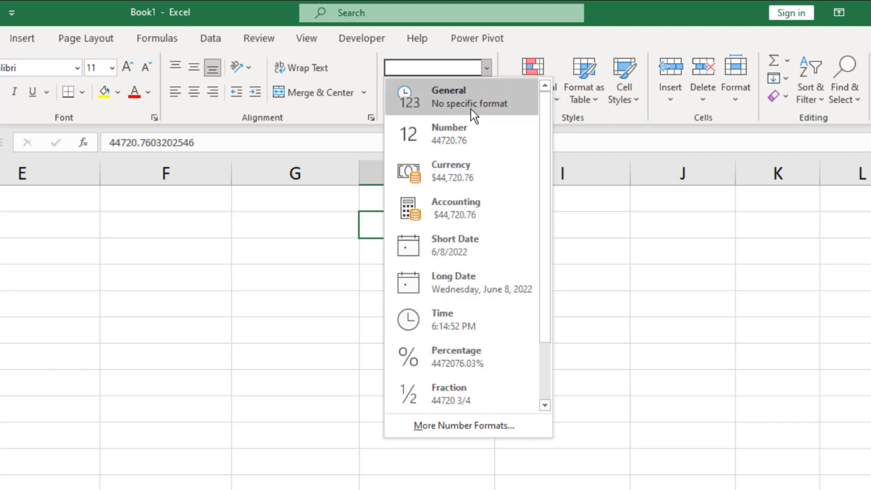
{"action": "left_click", "coordinate": [467, 136]}
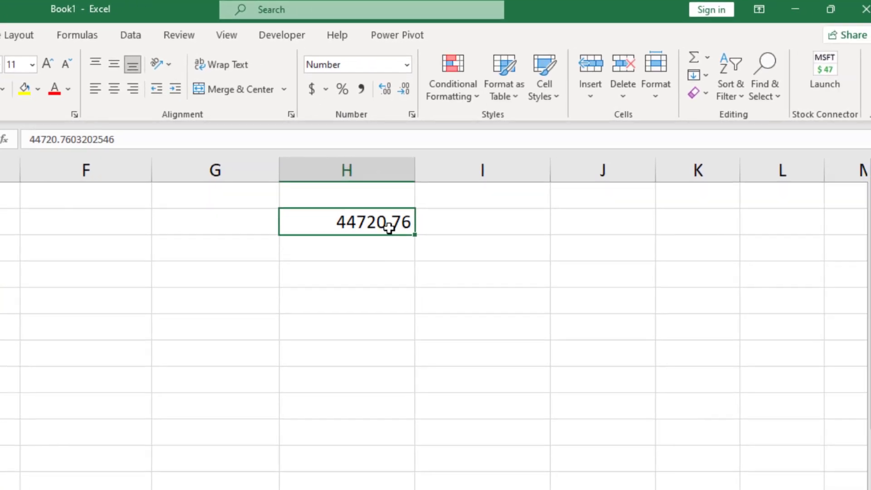
In the cell's detailed number format settings, set the Number category to 4 decimal places with the 1000 separator enabled.
{"action": "left_click", "coordinate": [393, 64]}
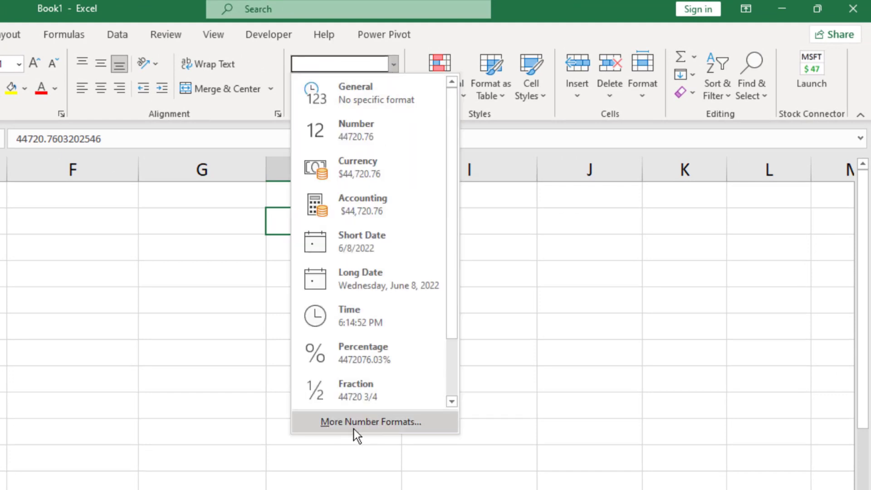
{"action": "left_click", "coordinate": [371, 422]}
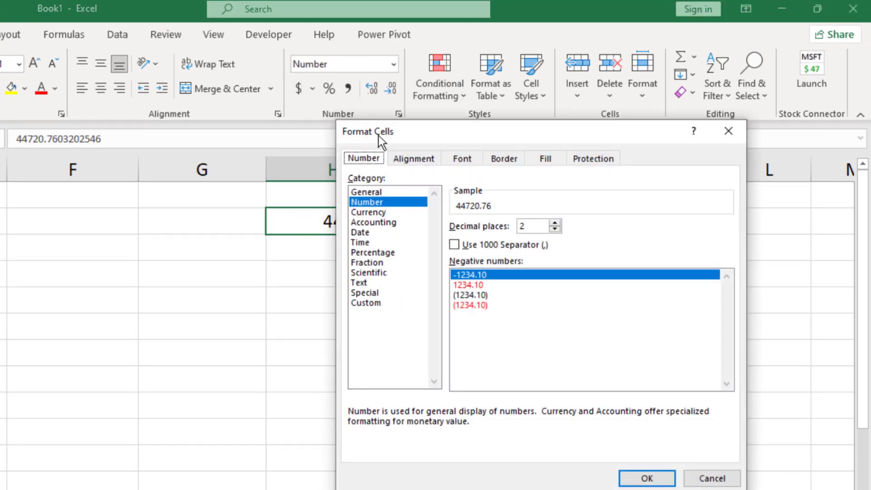
{"action": "left_click_drag", "start_coordinate": [378, 135], "coordinate": [478, 115]}
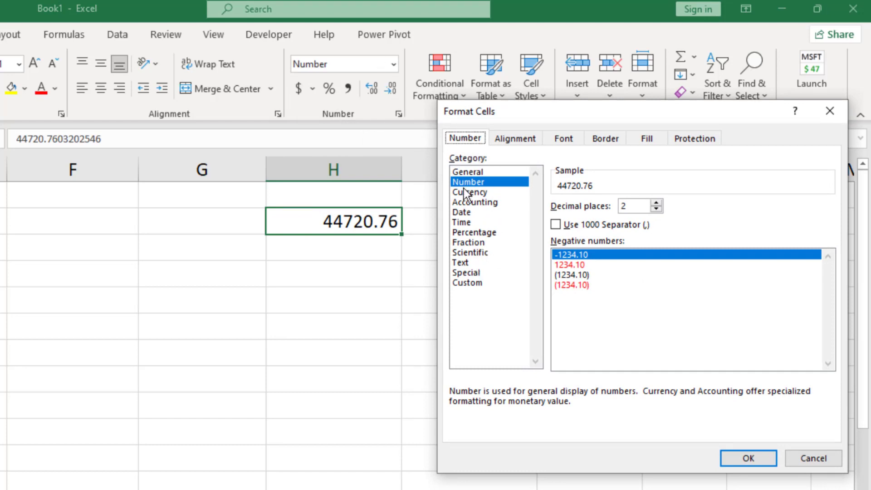
{"action": "left_click", "coordinate": [476, 183]}
{"action": "left_click", "coordinate": [656, 203]}
{"action": "left_click", "coordinate": [658, 203]}
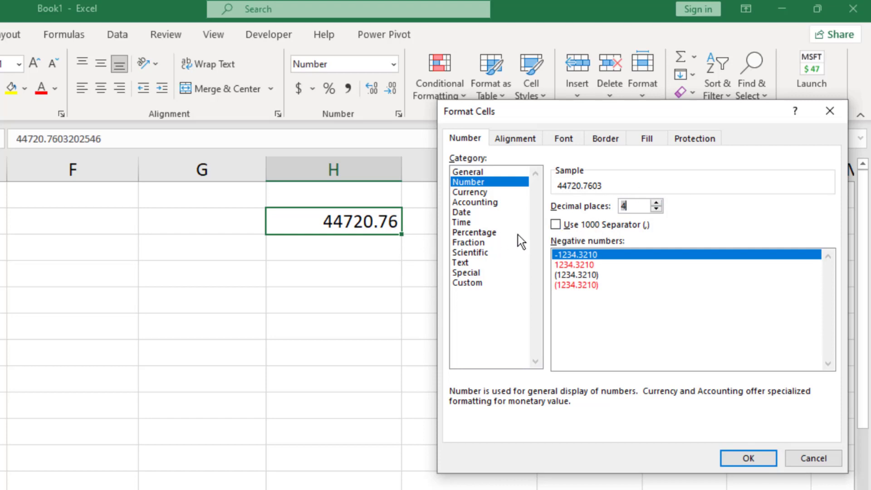
{"action": "left_click", "coordinate": [581, 226]}
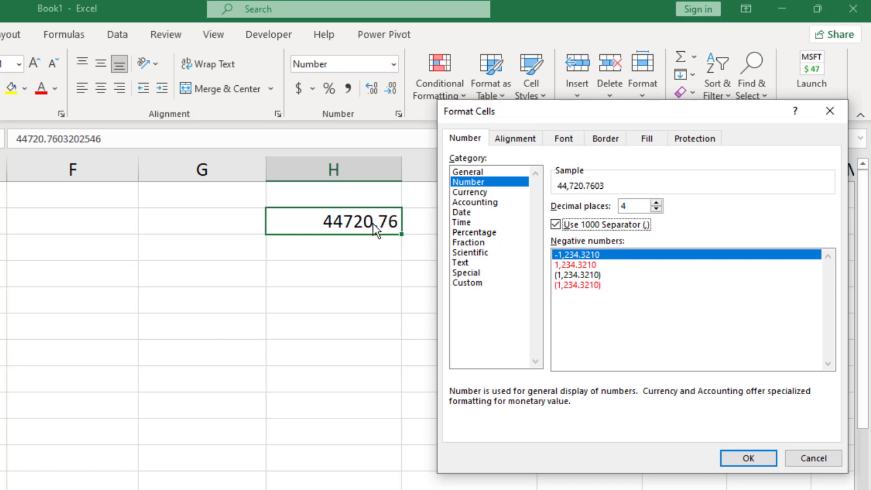
Choose the black parentheses style (1,234.3210) for negative numbers and apply the format to the cell.
{"action": "left_click", "coordinate": [590, 265]}
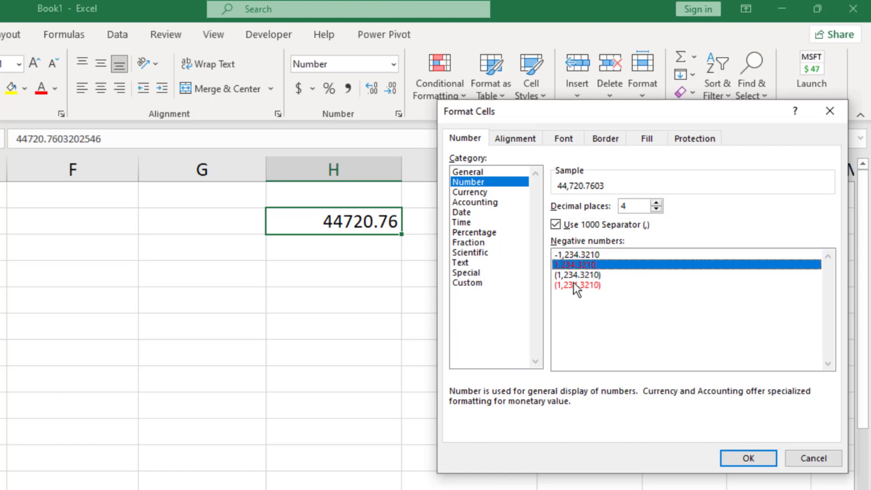
{"action": "left_click", "coordinate": [644, 276]}
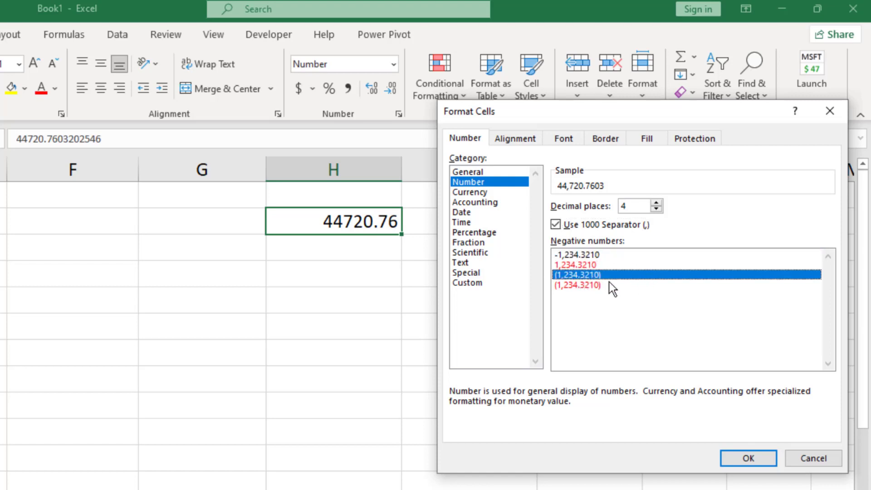
{"action": "left_click", "coordinate": [739, 454]}
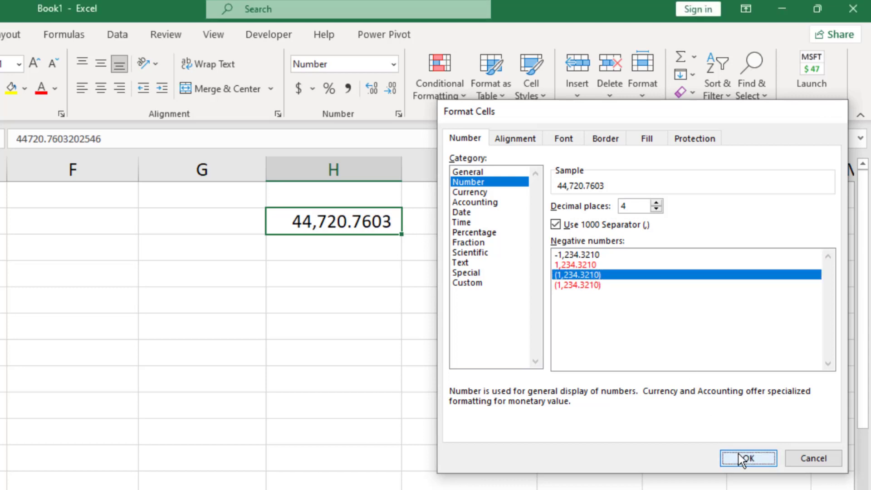
{"action": "left_click", "coordinate": [448, 231]}
Make the value in column H negative by adding a minus sign in front of it.
{"action": "left_click", "coordinate": [360, 230]}
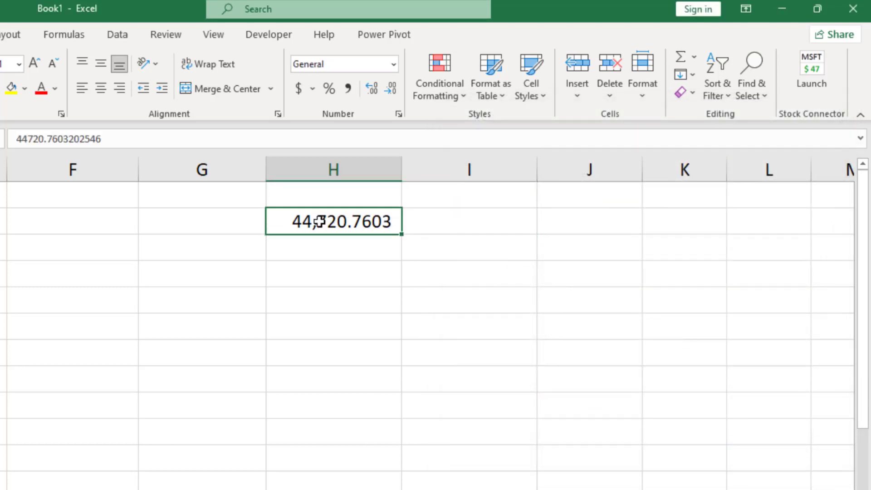
{"action": "double_click", "coordinate": [293, 222]}
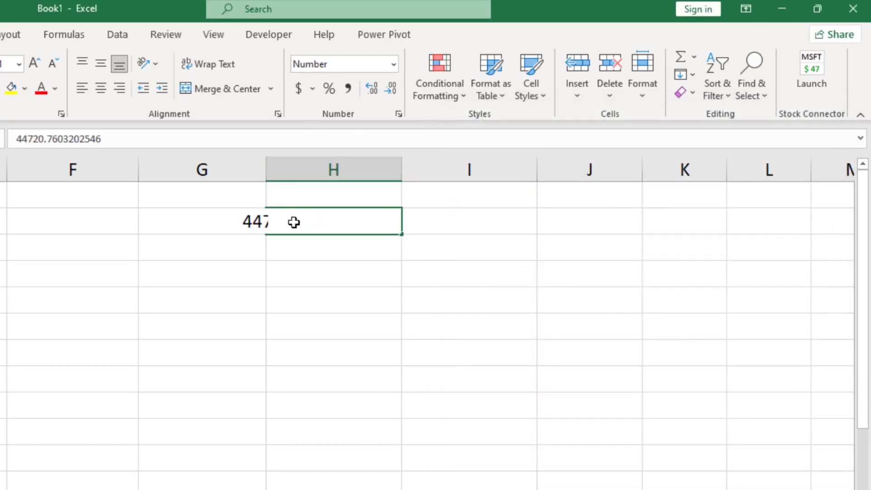
{"action": "left_click", "coordinate": [245, 222]}
{"action": "type", "text": "-"}
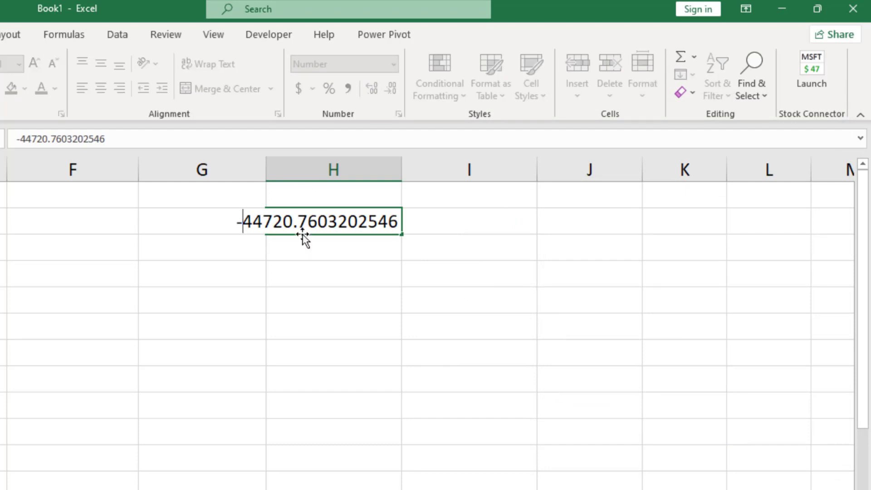
{"action": "key", "text": "Return"}
{"action": "left_click", "coordinate": [327, 223]}
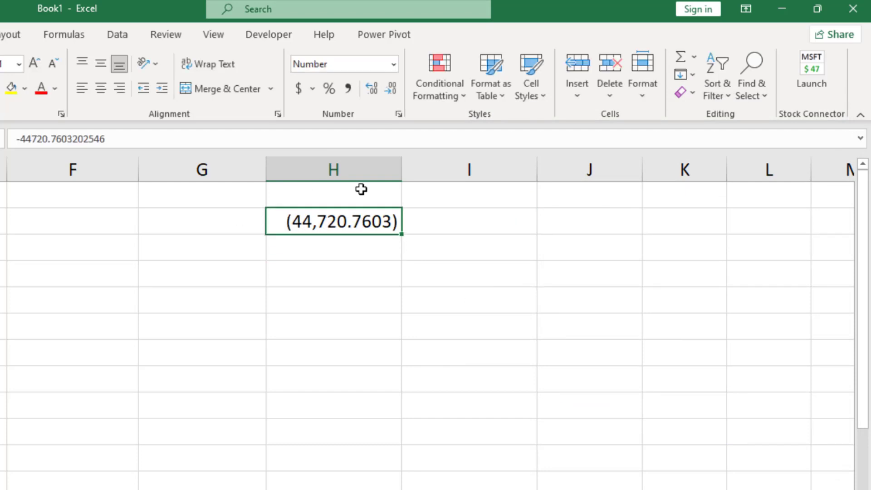
Change the cell's negative number style to red parentheses and apply the format.
{"action": "left_click", "coordinate": [399, 114]}
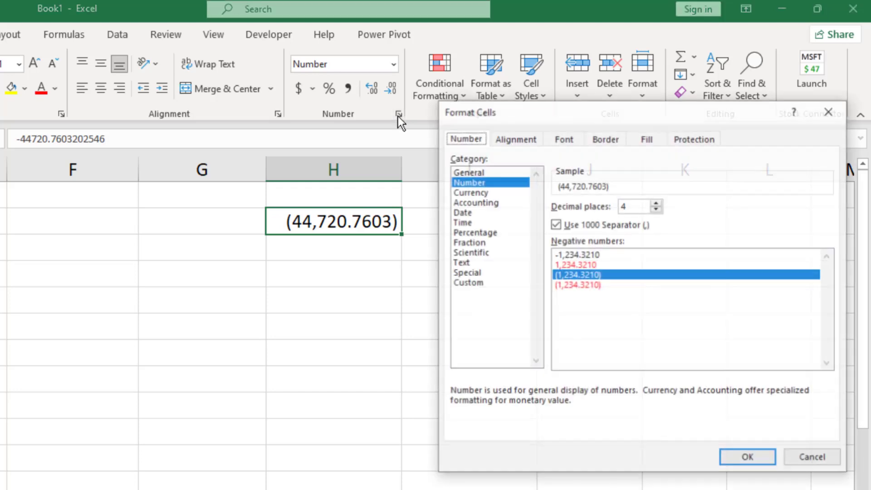
{"action": "left_click", "coordinate": [585, 285]}
{"action": "left_click", "coordinate": [745, 462]}
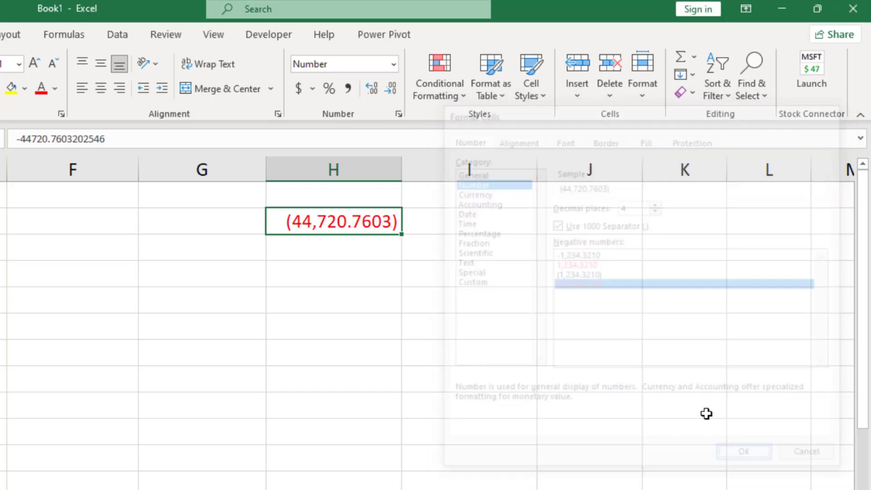
{"action": "left_click", "coordinate": [522, 326]}
Make the value in column H positive again by removing its minus sign.
{"action": "left_click", "coordinate": [369, 222]}
{"action": "double_click", "coordinate": [348, 221]}
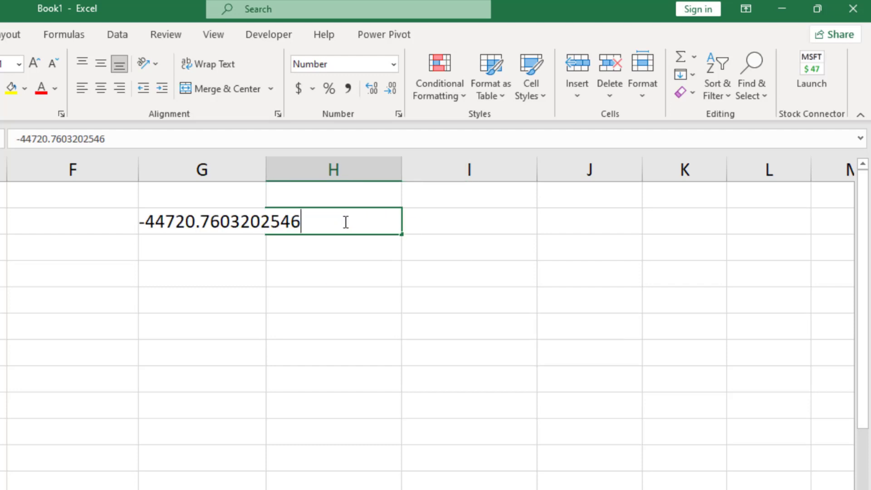
{"action": "key", "text": "Home"}
{"action": "key", "text": "Right"}
{"action": "key", "text": "BackSpace"}
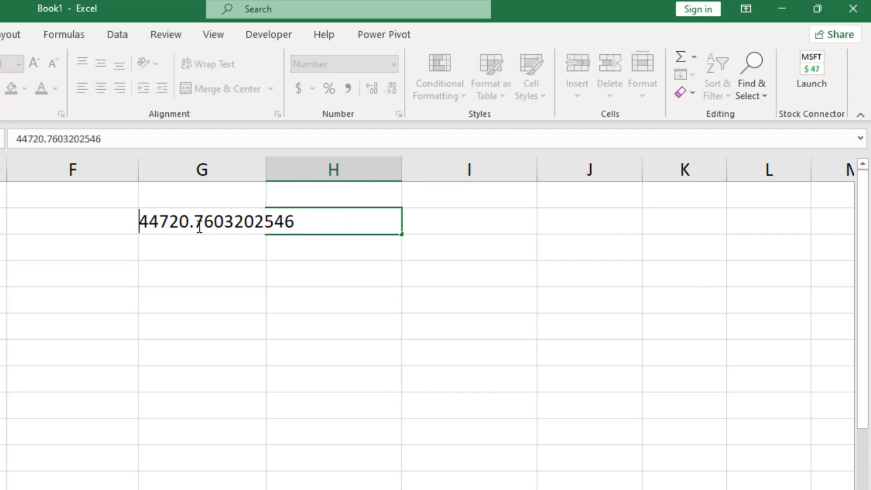
{"action": "key", "text": "Return"}
Compare the Currency and Accounting categories in the number format settings of the value in column H.
{"action": "left_click", "coordinate": [281, 221]}
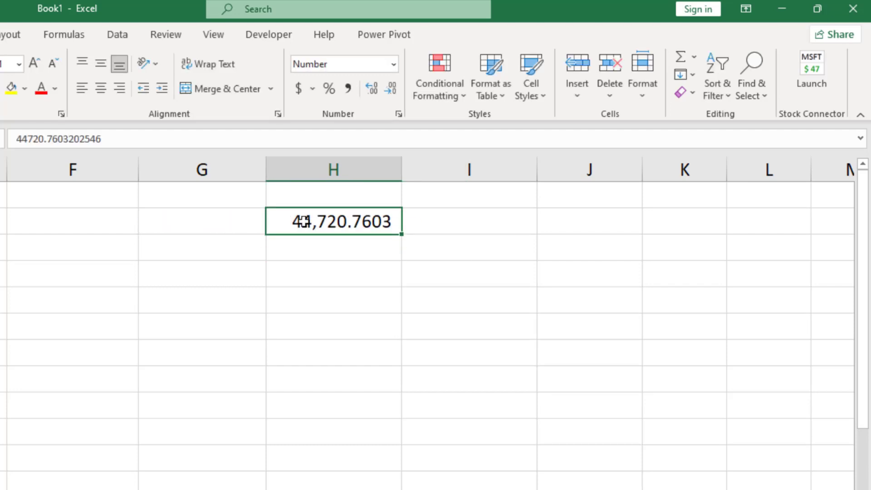
{"action": "left_click", "coordinate": [399, 114]}
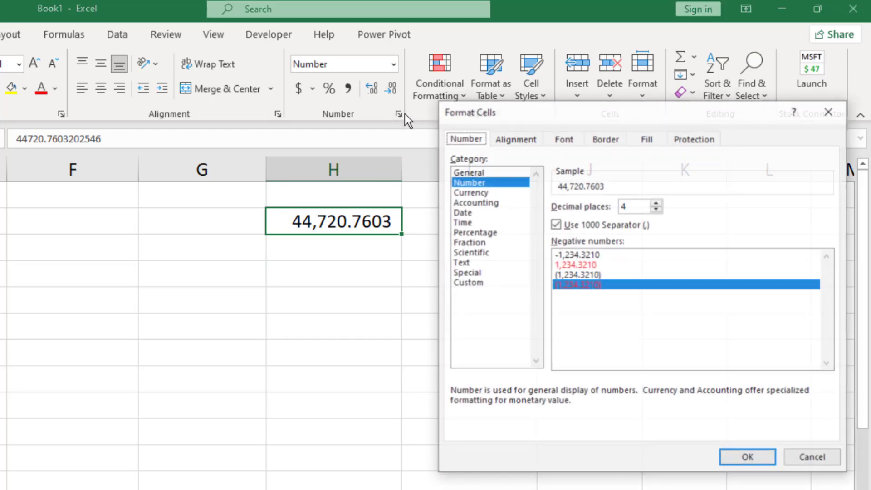
{"action": "left_click", "coordinate": [478, 202]}
{"action": "left_click", "coordinate": [483, 193]}
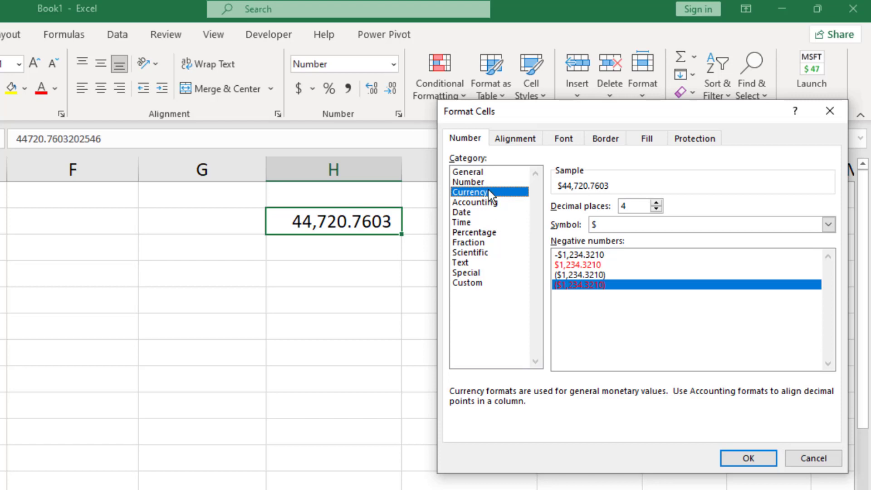
{"action": "left_click", "coordinate": [477, 202]}
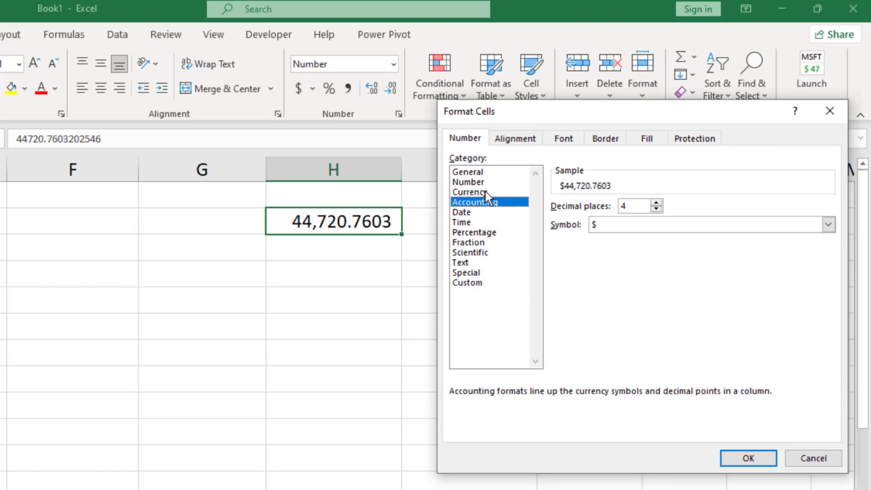
{"action": "left_click", "coordinate": [486, 193]}
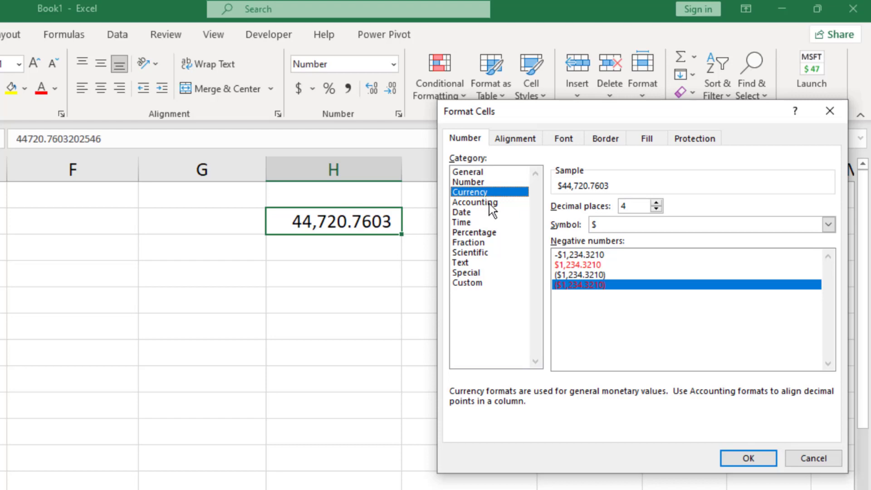
{"action": "left_click", "coordinate": [490, 203]}
Choose the Currency category for the cell and set it to 2 decimal places.
{"action": "left_click", "coordinate": [485, 192]}
{"action": "left_click", "coordinate": [656, 209]}
{"action": "left_click", "coordinate": [656, 210]}
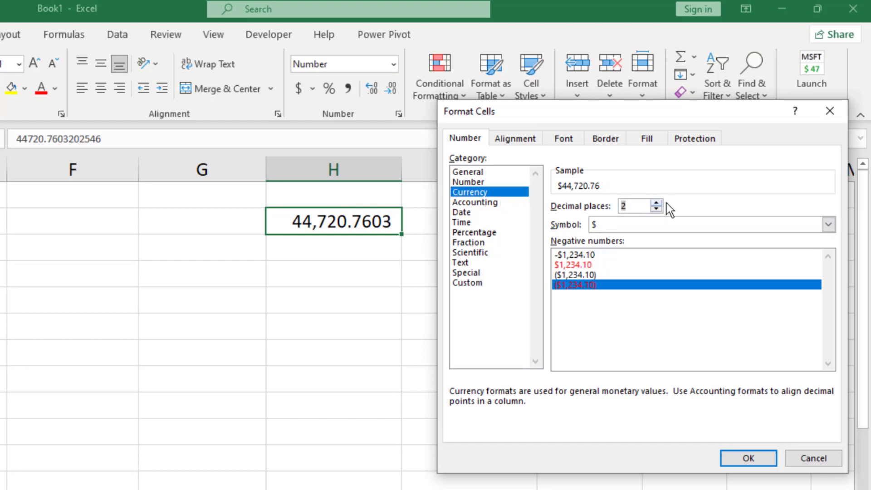
Browse the available currency symbols and set the Currency format's symbol to $ English (Canada).
{"action": "left_click", "coordinate": [827, 224]}
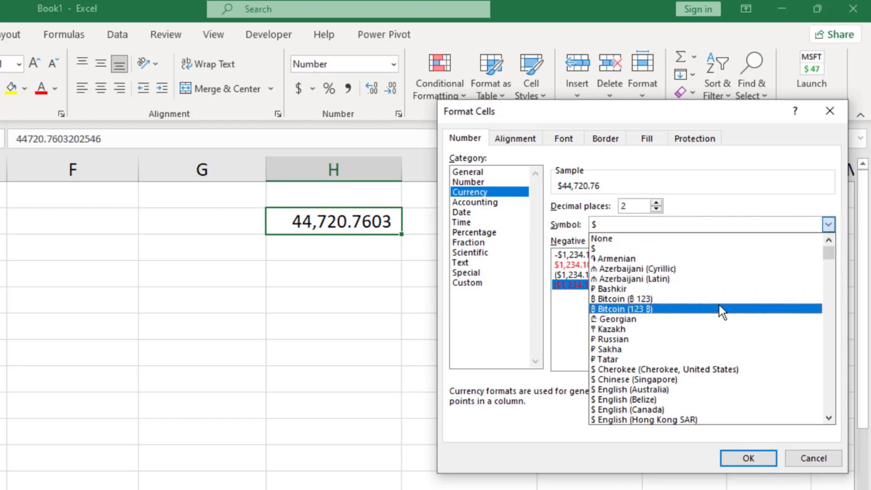
{"action": "scroll", "coordinate": [653, 307], "scroll_direction": "down", "scroll_amount": 3}
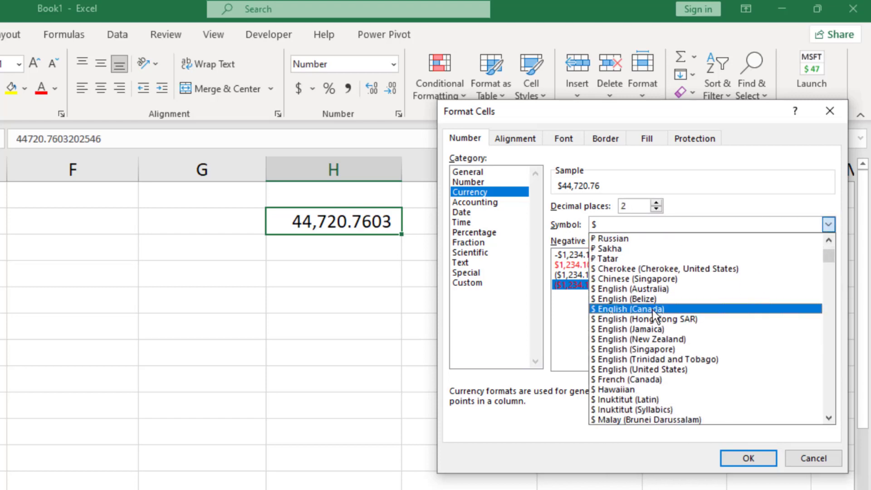
{"action": "scroll", "coordinate": [670, 325], "scroll_direction": "up", "scroll_amount": 1}
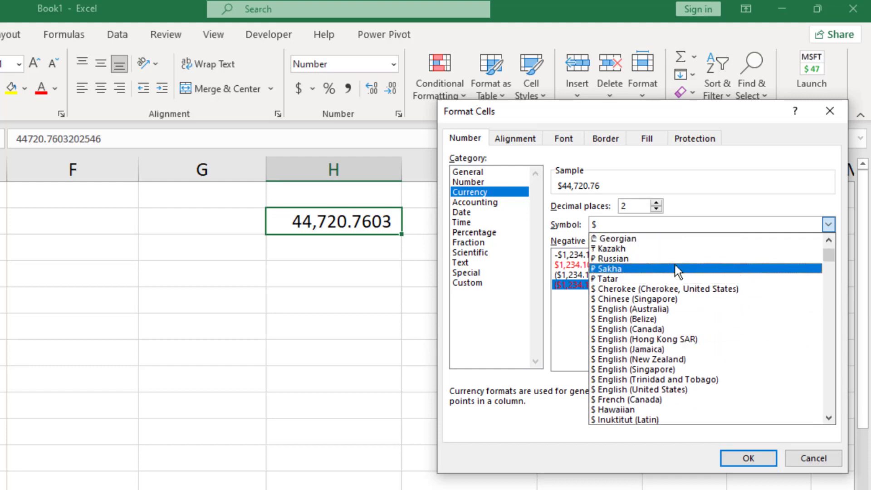
{"action": "scroll", "coordinate": [708, 263], "scroll_direction": "up", "scroll_amount": 2}
{"action": "mouse_move", "coordinate": [833, 251]}
{"action": "left_mouse_down"}
{"action": "mouse_move", "coordinate": [834, 298]}
{"action": "mouse_move", "coordinate": [831, 245]}
{"action": "left_mouse_up"}
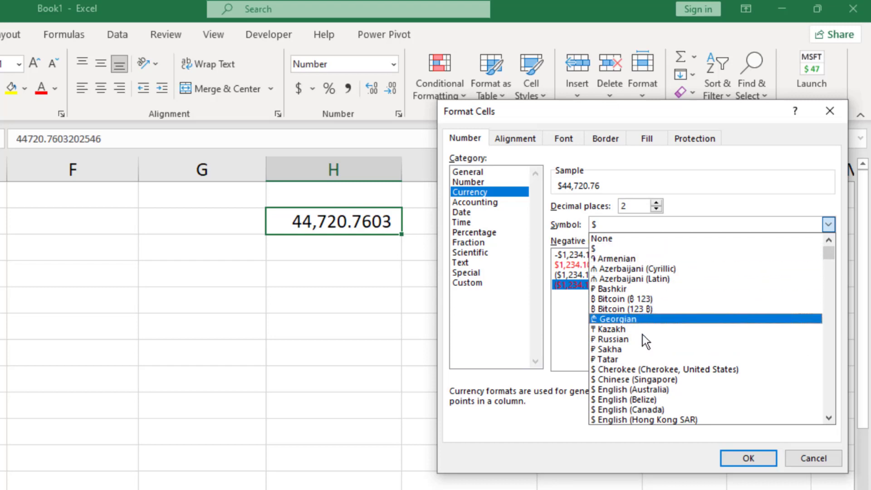
{"action": "scroll", "coordinate": [642, 334], "scroll_direction": "down", "scroll_amount": 1}
{"action": "left_click", "coordinate": [638, 390]}
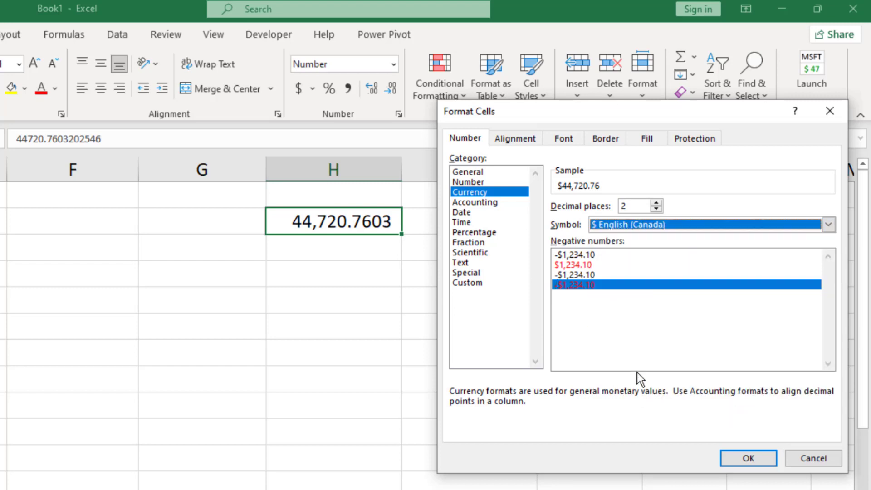
Try the negative number styles and apply the Currency format with the red $1,234.10 style without a minus sign.
{"action": "left_click", "coordinate": [589, 301]}
{"action": "left_click", "coordinate": [594, 272]}
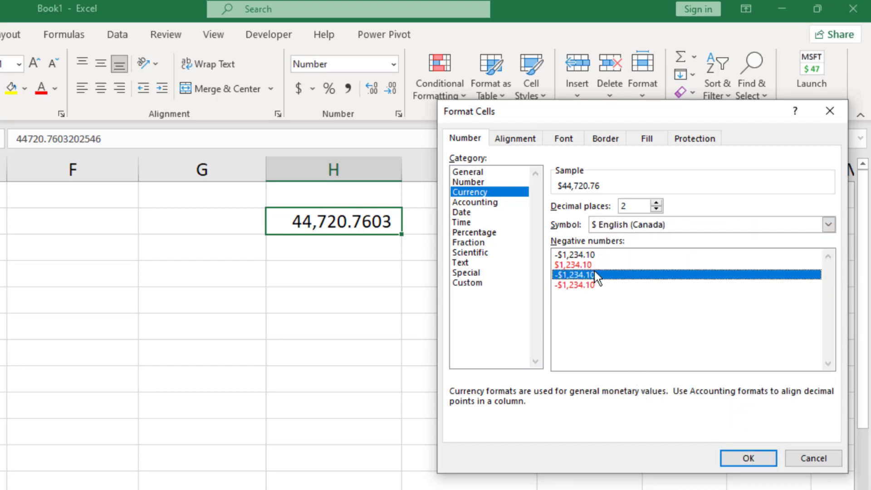
{"action": "left_click", "coordinate": [601, 254]}
{"action": "left_click", "coordinate": [600, 265]}
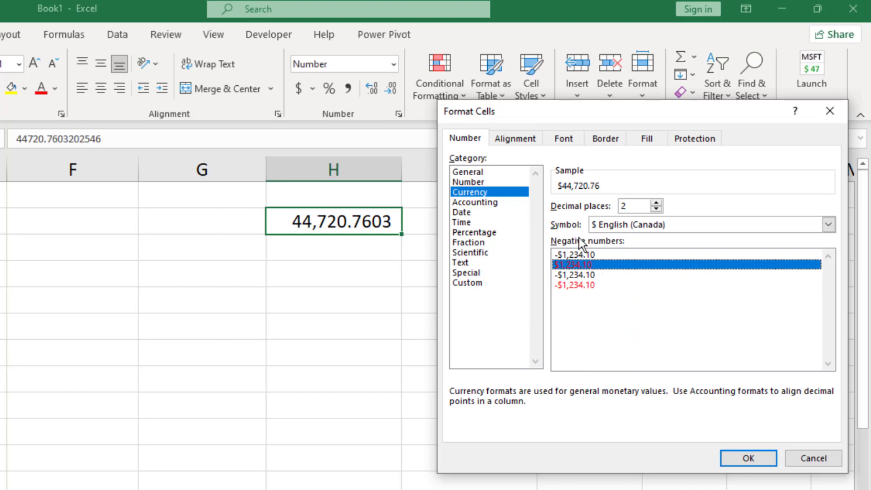
{"action": "left_click", "coordinate": [746, 458]}
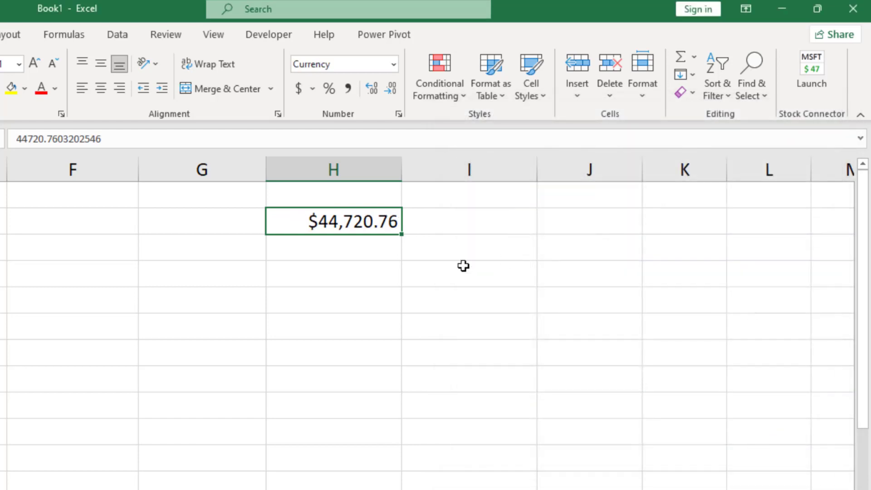
Compare the Accounting and Currency categories in the number format settings of the dollar value in column H.
{"action": "left_click", "coordinate": [381, 271]}
{"action": "left_click", "coordinate": [381, 229]}
{"action": "left_click", "coordinate": [393, 64]}
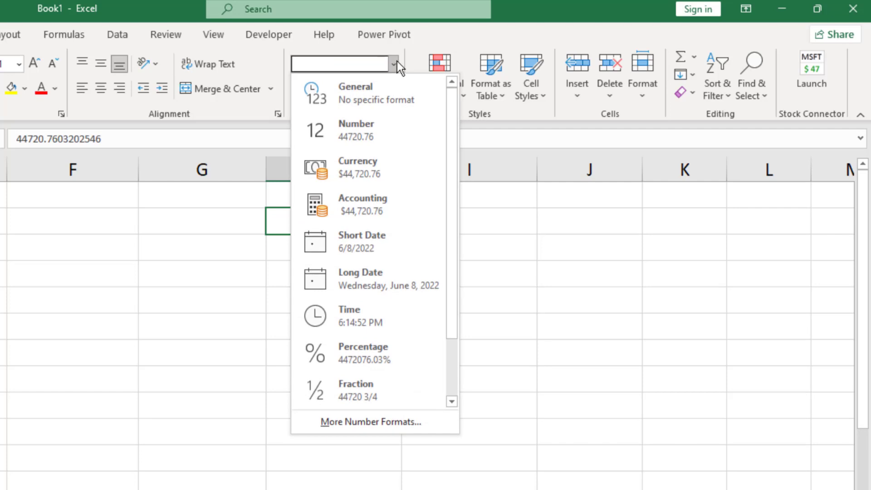
{"action": "left_click", "coordinate": [389, 421]}
{"action": "left_click", "coordinate": [495, 203]}
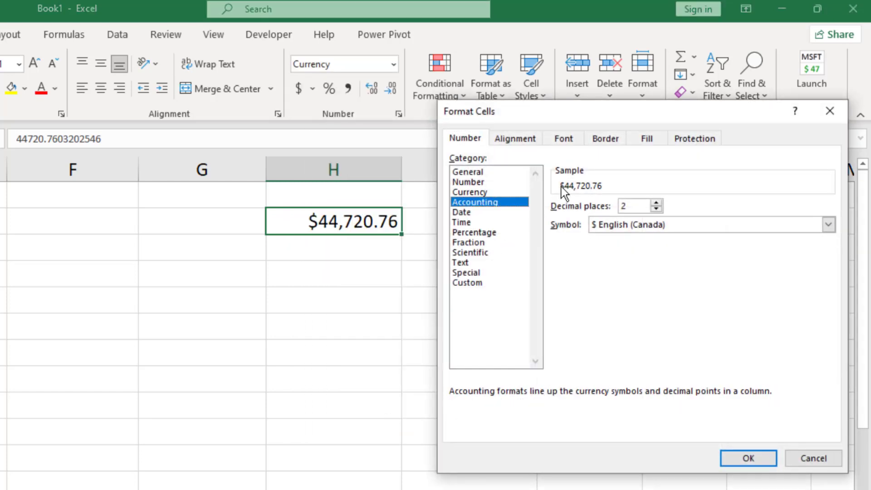
{"action": "left_click", "coordinate": [492, 192]}
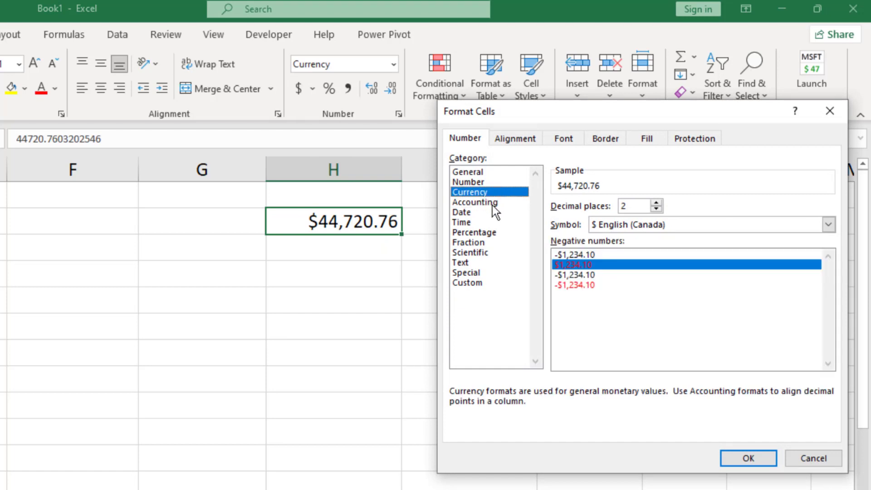
{"action": "left_click", "coordinate": [492, 204]}
{"action": "key", "text": "Up"}
Apply the Accounting category to the value with the $ English (Canada) symbol.
{"action": "left_click", "coordinate": [520, 203]}
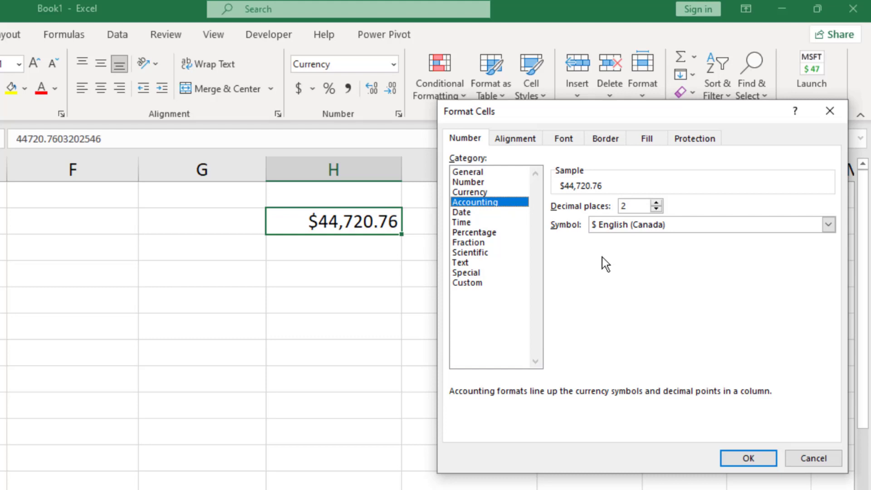
{"action": "left_click", "coordinate": [657, 224]}
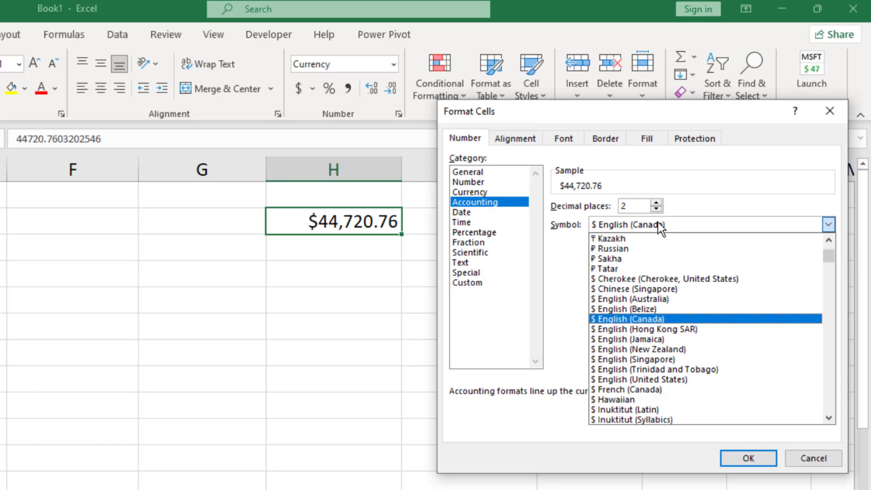
{"action": "left_click", "coordinate": [642, 319]}
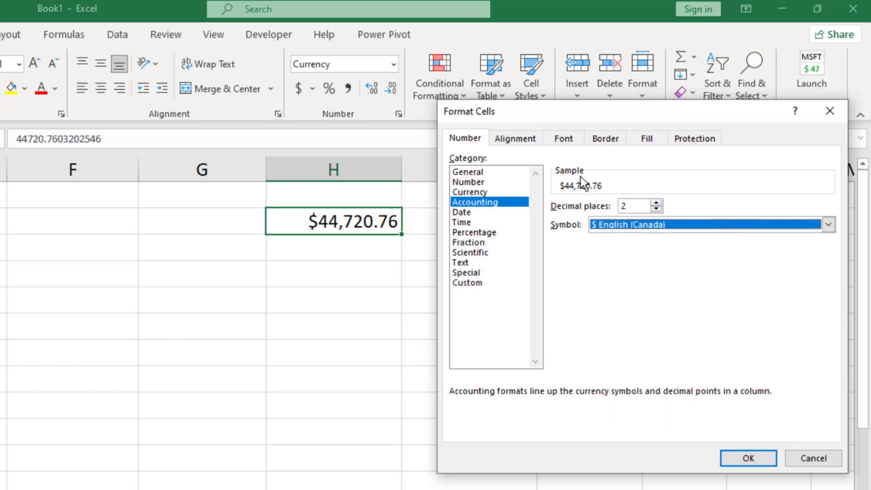
{"action": "left_click", "coordinate": [745, 457]}
{"action": "left_click", "coordinate": [387, 282]}
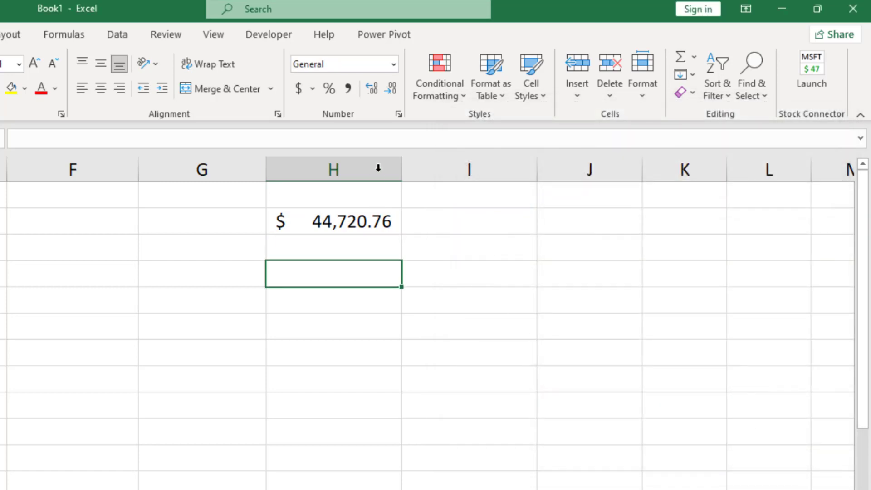
Widen column H and inspect how the Accounting format places the currency symbol and the number in the cell.
{"action": "left_click_drag", "start_coordinate": [402, 168], "coordinate": [482, 182]}
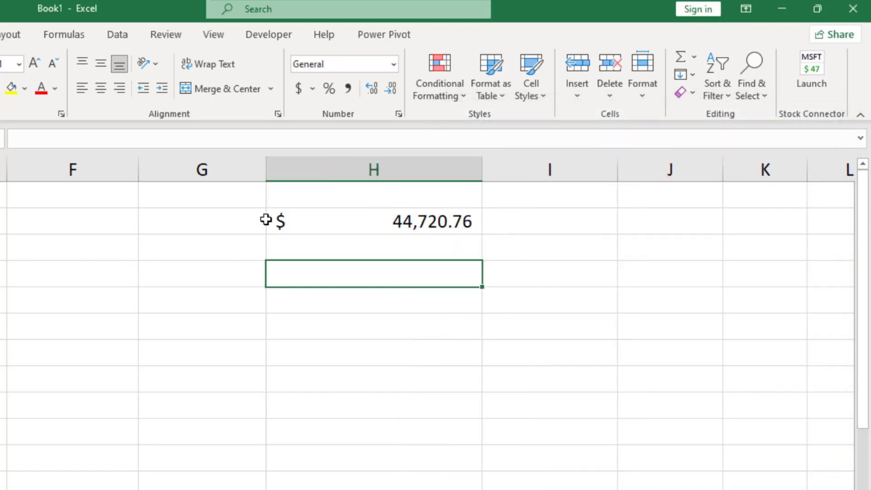
{"action": "left_click", "coordinate": [291, 227]}
{"action": "left_click", "coordinate": [346, 248]}
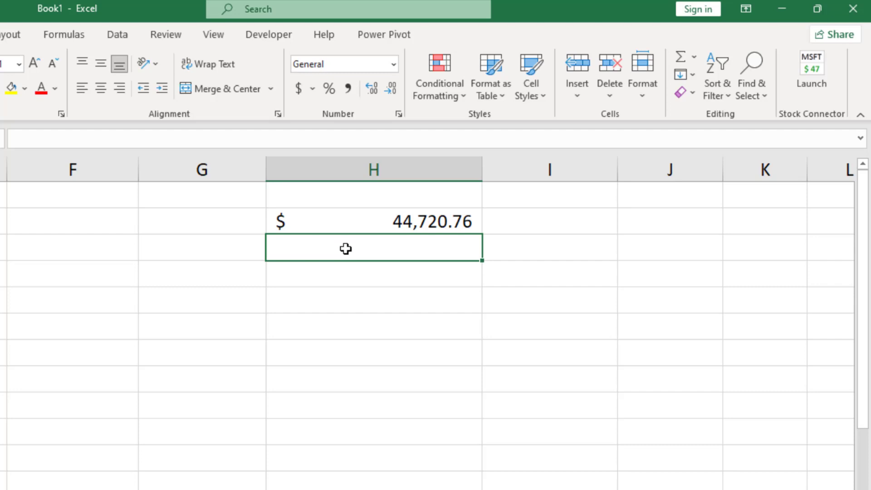
{"action": "left_click", "coordinate": [363, 229]}
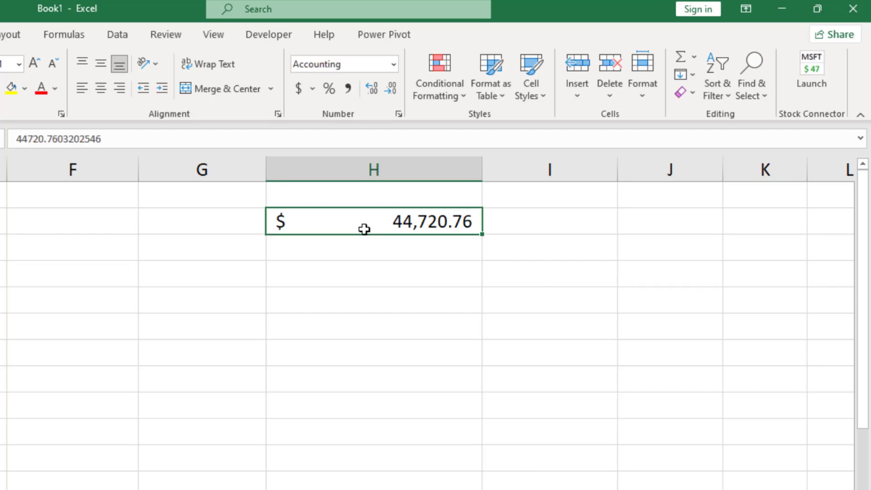
{"action": "left_click", "coordinate": [350, 250]}
{"action": "left_click", "coordinate": [327, 228]}
{"action": "left_click", "coordinate": [359, 253]}
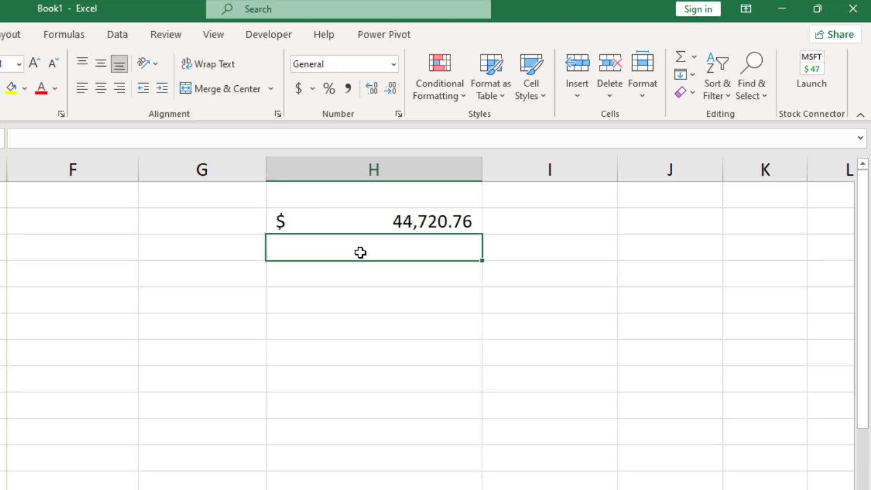
{"action": "left_click", "coordinate": [372, 224]}
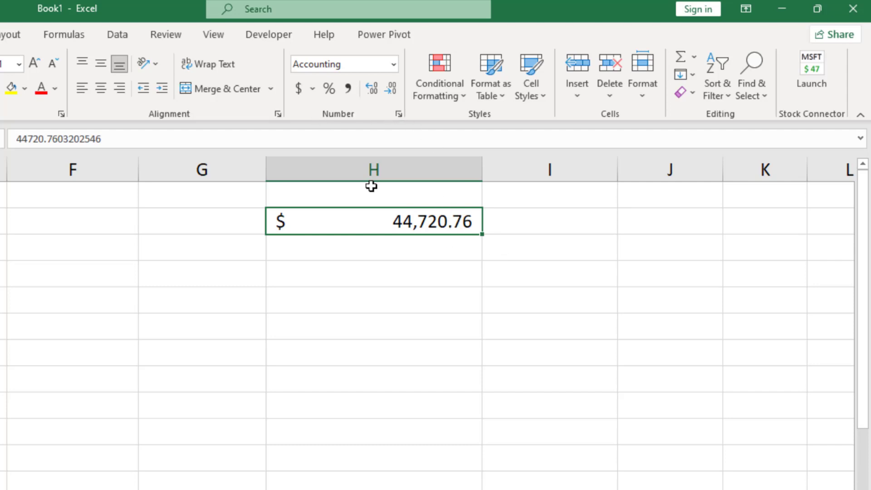
Review the available accounting currency symbols and the cell's Accounting settings without changing them.
{"action": "left_click", "coordinate": [311, 88]}
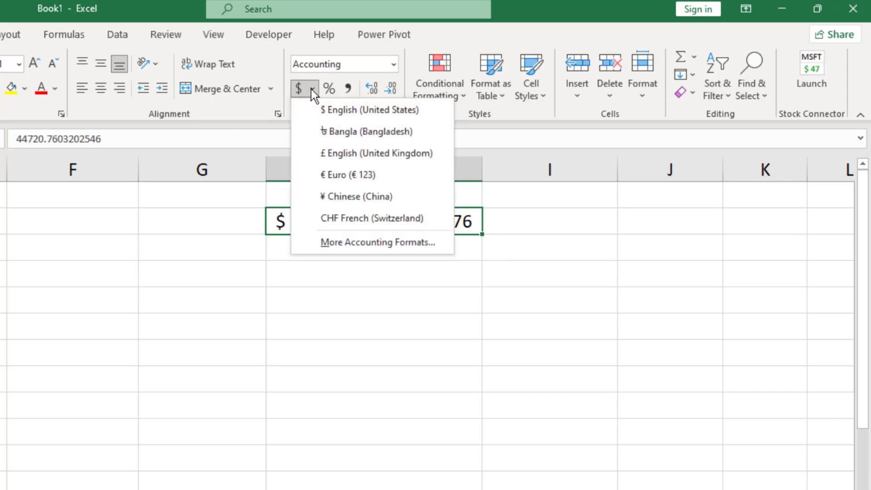
{"action": "left_click", "coordinate": [312, 91]}
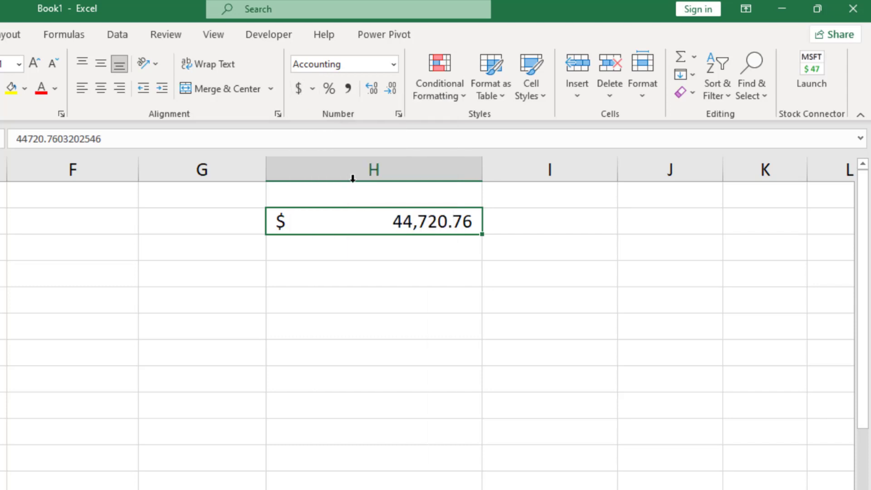
{"action": "left_click", "coordinate": [396, 65]}
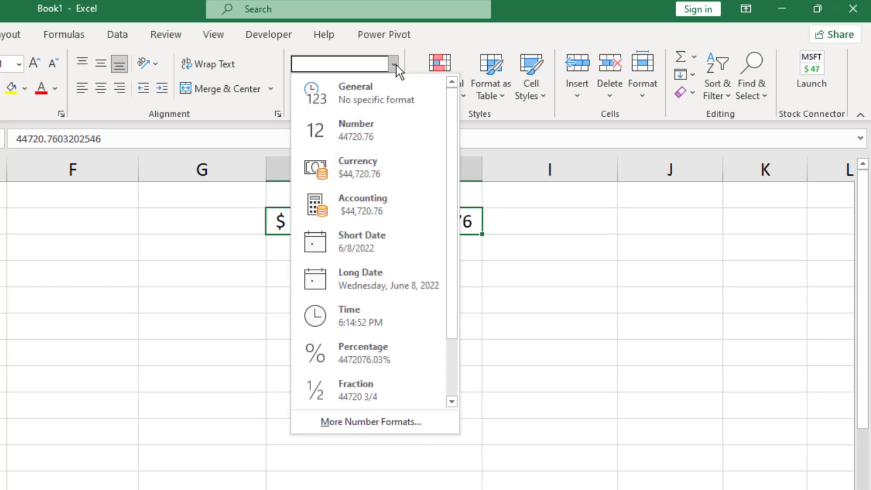
{"action": "left_click", "coordinate": [431, 422]}
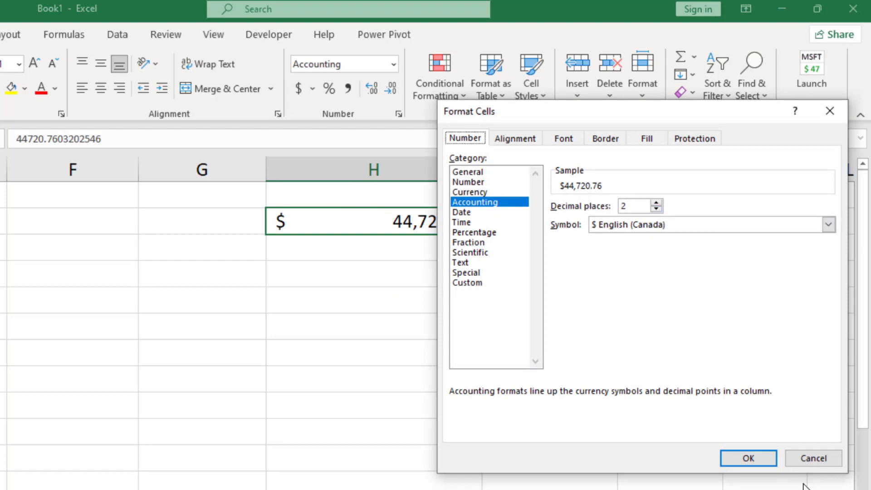
{"action": "left_click", "coordinate": [807, 459]}
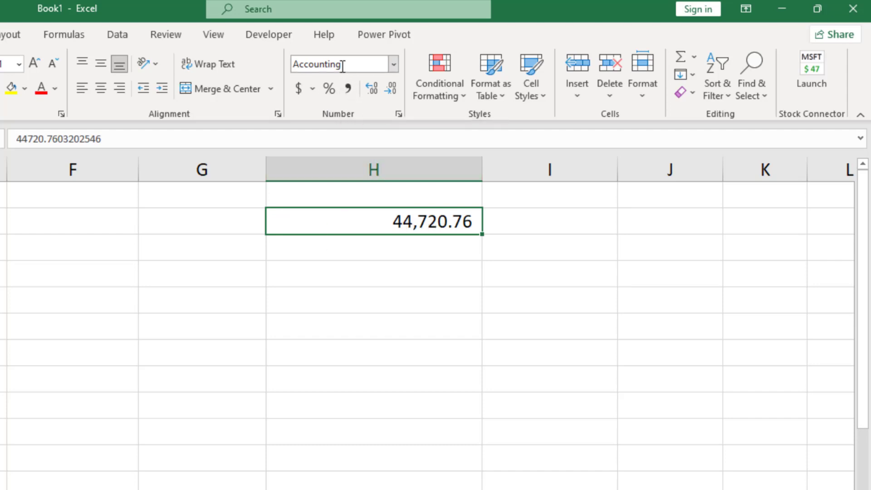
Format the value in column H as a Short Date.
{"action": "left_click", "coordinate": [393, 67]}
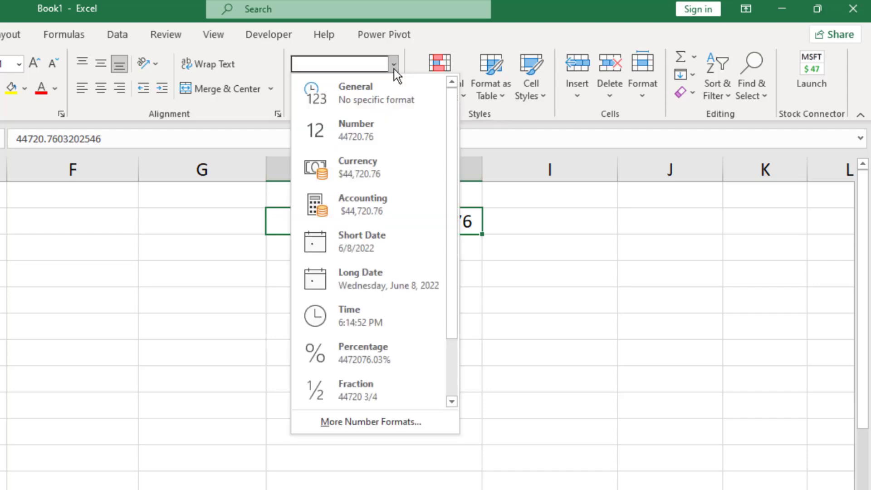
{"action": "left_click", "coordinate": [374, 250]}
{"action": "left_click", "coordinate": [450, 254]}
{"action": "left_click", "coordinate": [455, 222]}
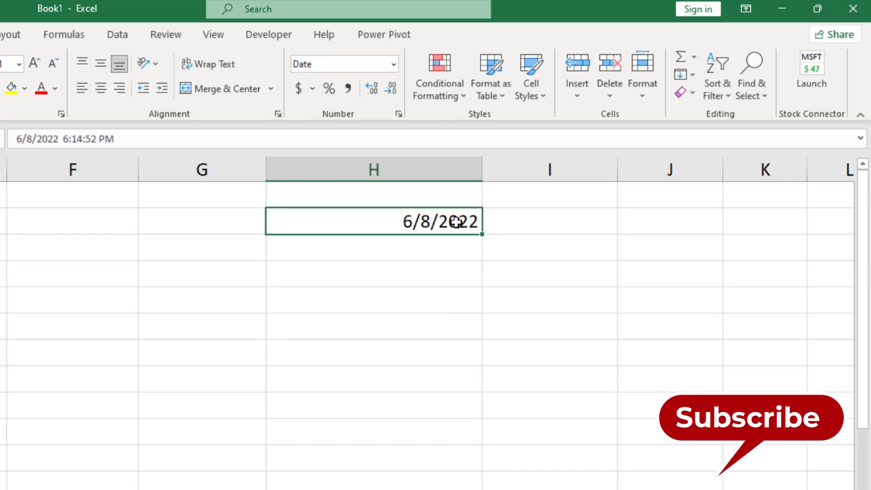
{"action": "left_click", "coordinate": [449, 243]}
{"action": "left_click", "coordinate": [458, 223]}
Browse the date types in the cell's number format settings, previewing styles such as *Wednesday, March 14, 2012.
{"action": "left_click", "coordinate": [398, 114]}
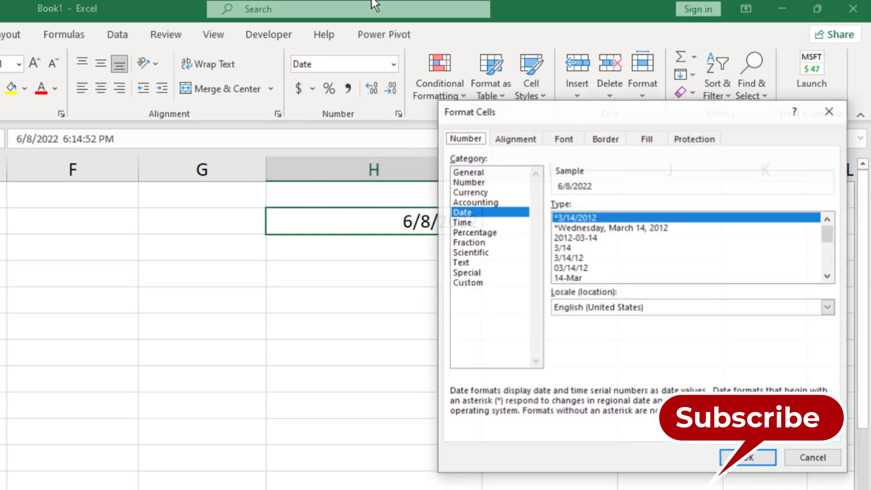
{"action": "left_click", "coordinate": [473, 213]}
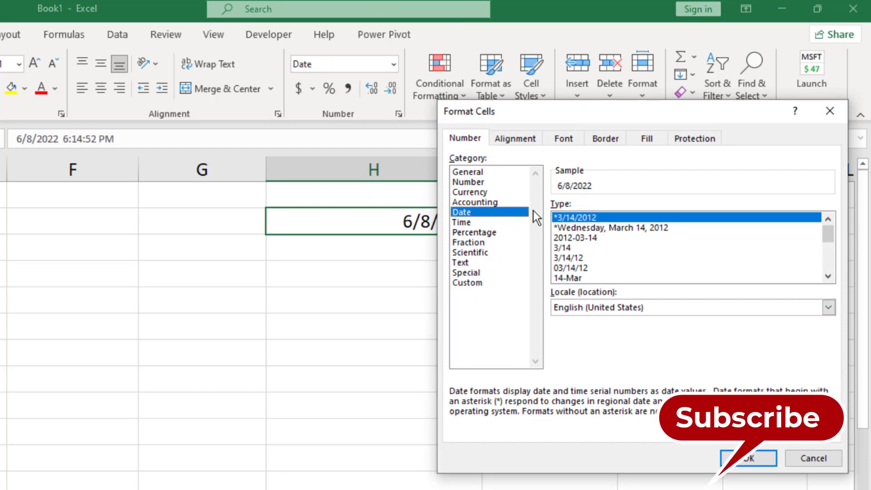
{"action": "left_click", "coordinate": [595, 227]}
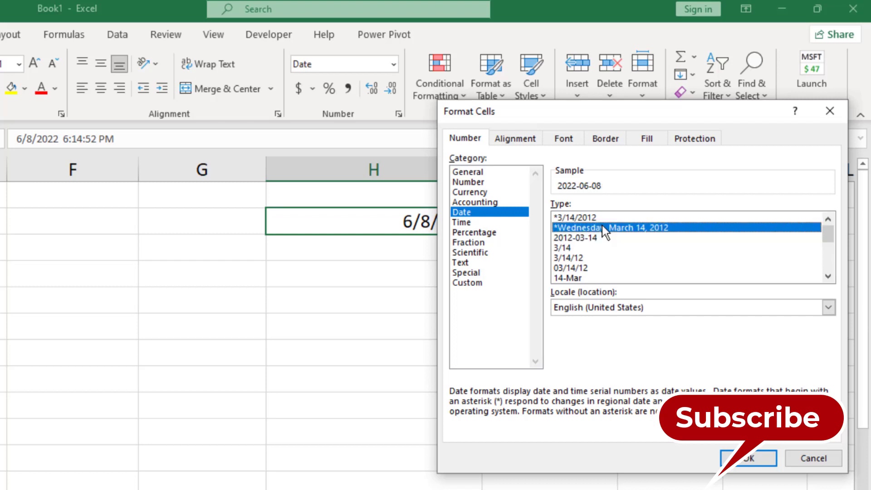
{"action": "scroll", "coordinate": [595, 270], "scroll_direction": "down", "scroll_amount": 4}
{"action": "left_click", "coordinate": [595, 269]}
{"action": "key", "text": "Down"}
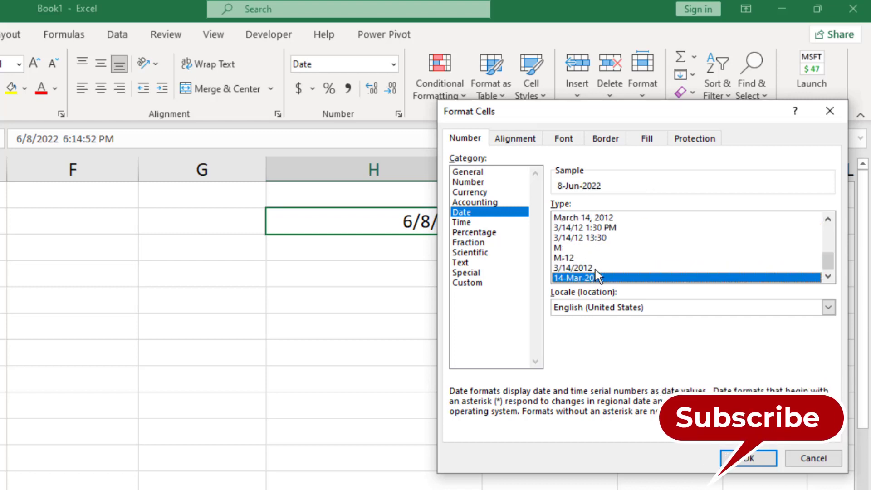
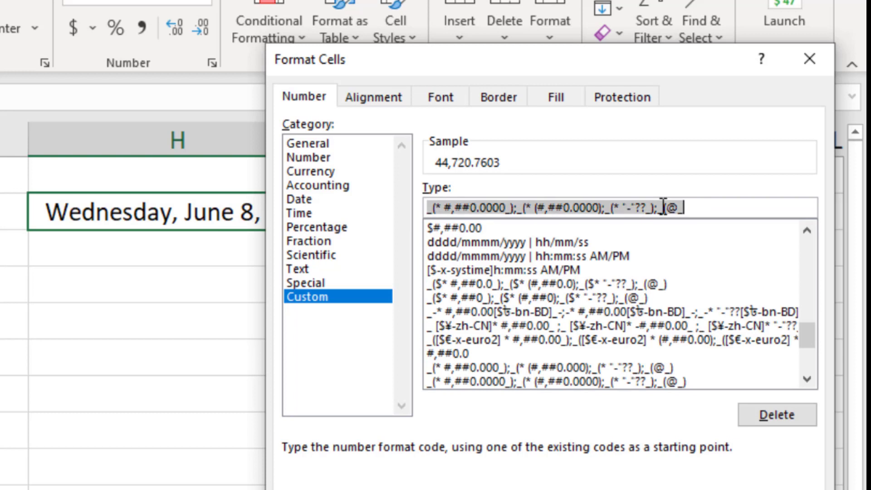
Clear the existing custom format code and enter dddd to show the full weekday name.
{"action": "key", "text": "BackSpace"}
{"action": "left_click_drag", "start_coordinate": [525, 61], "coordinate": [594, 63]}
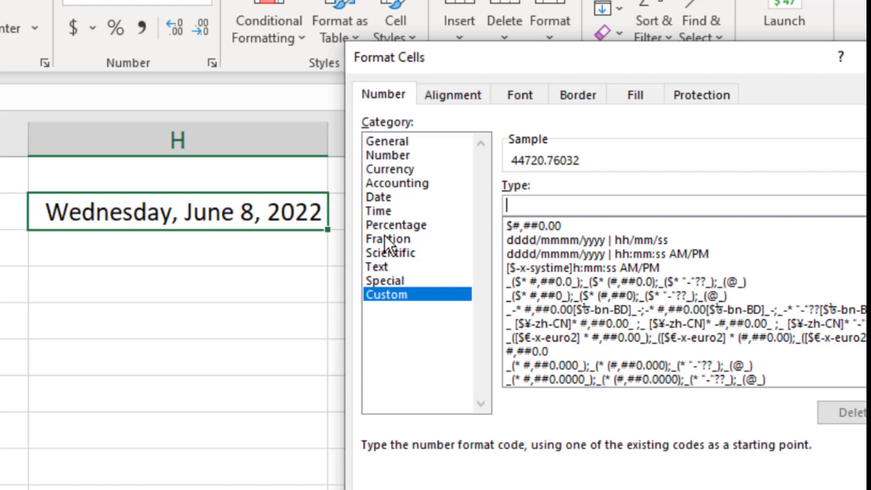
{"action": "type", "text": "d"}
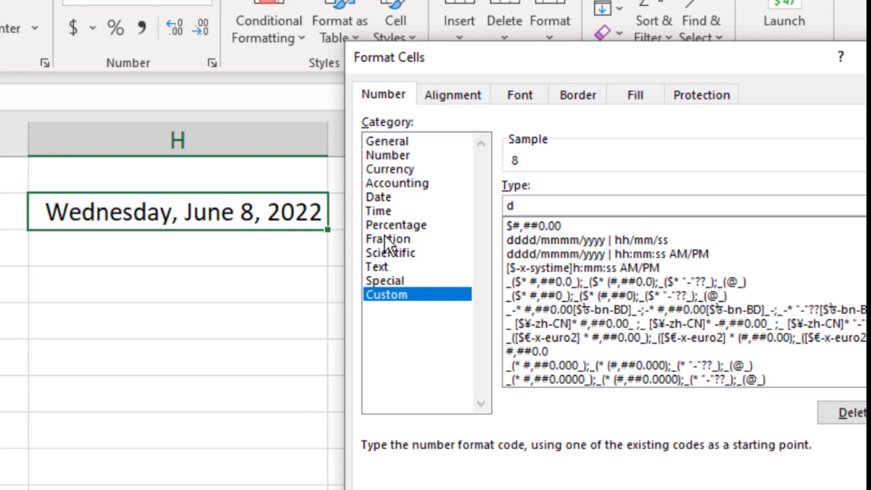
{"action": "left_click_drag", "start_coordinate": [556, 58], "coordinate": [494, 65]}
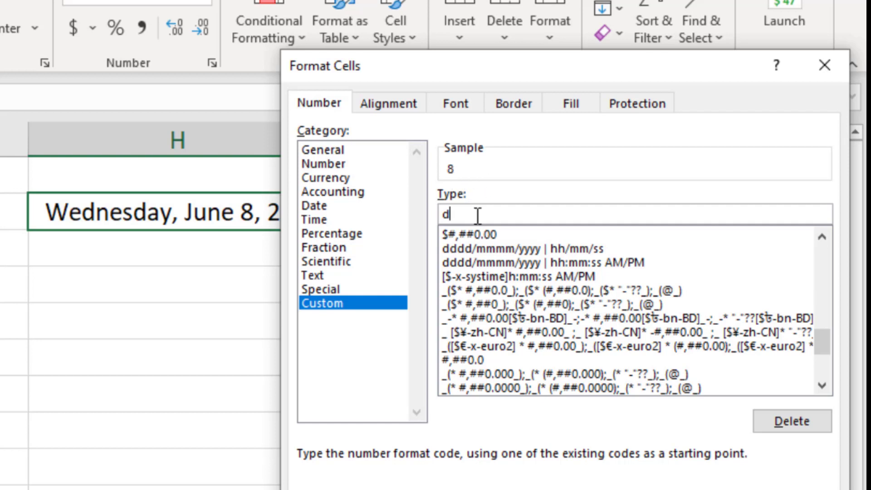
{"action": "type", "text": "dddd"}
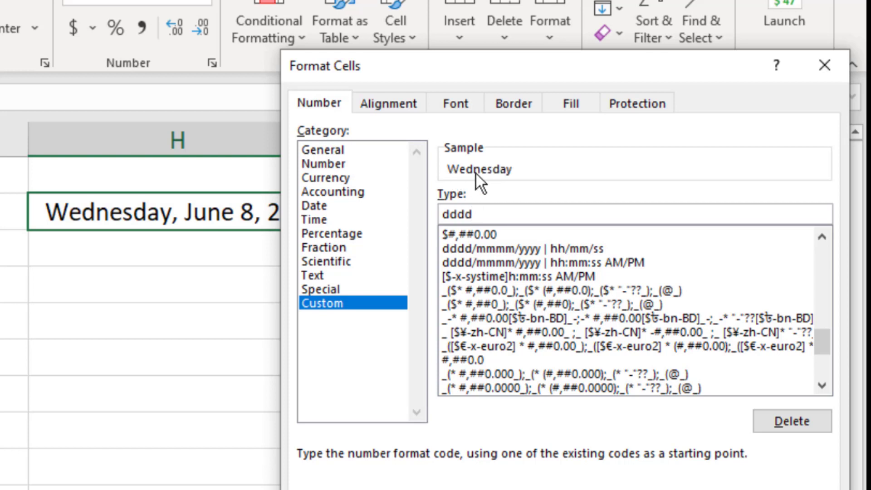
Extend the custom format code with a colon and the full month name, making it dddd:mmmm.
{"action": "key", "text": "BackSpace"}
{"action": "type", "text": "d"}
{"action": "type", "text": ":"}
{"action": "type", "text": "mmm"}
{"action": "type", "text": "m"}
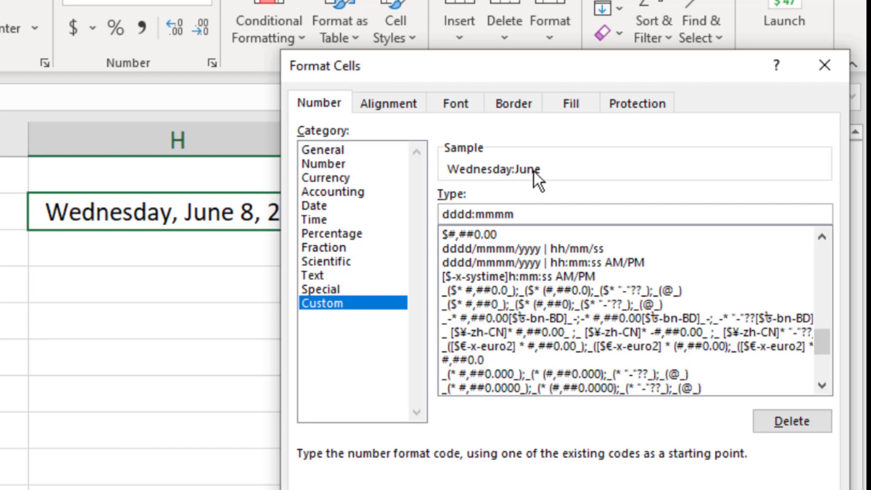
Add a colon and the four-digit year to the custom format code, making it dddd:mmmm:yyyy.
{"action": "type", "text": ":"}
{"action": "type", "text": "yyy"}
{"action": "key", "text": "BackSpace"}
{"action": "key", "text": "BackSpace"}
{"action": "type", "text": "yyy"}
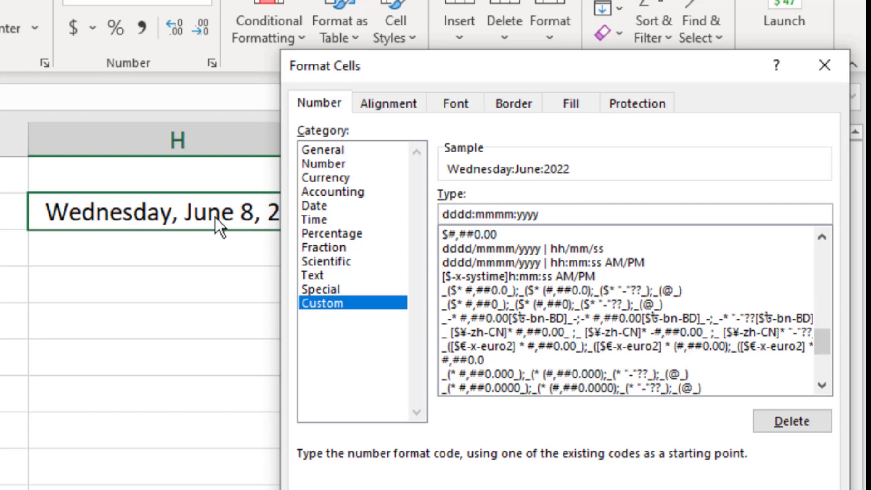
Append the time code hh:mm:ss after the year in the custom format, separated by spaces.
{"action": "left_click_drag", "start_coordinate": [373, 57], "coordinate": [430, 55]}
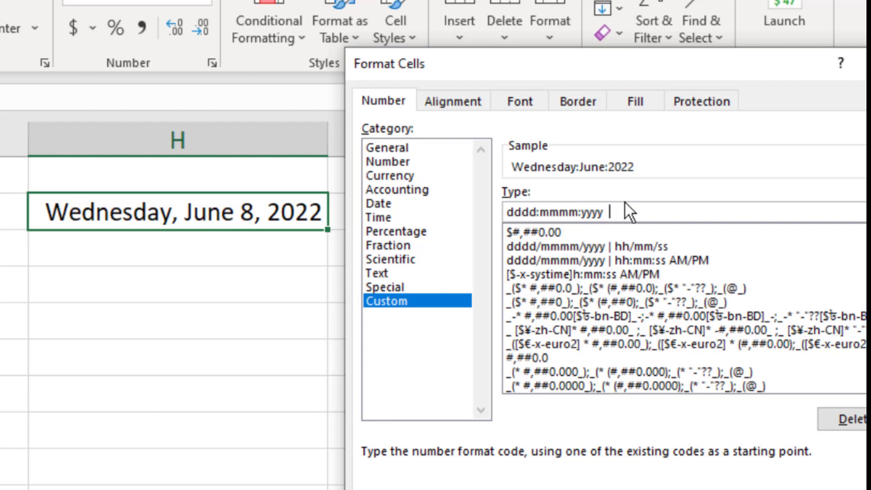
{"action": "type", "text": "h"}
{"action": "type", "text": "h:mm:ss"}
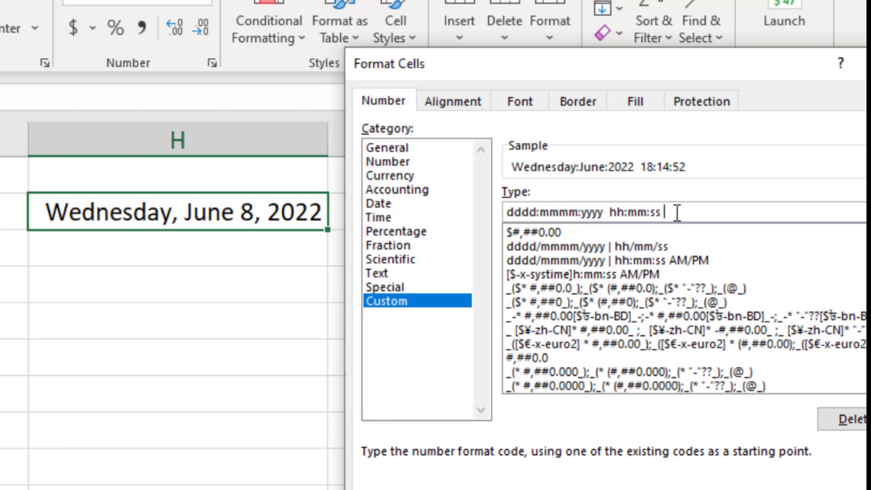
Append am/pm to the custom format code and shorten the month code to mm.
{"action": "type", "text": "am/pm"}
{"action": "double_click", "coordinate": [554, 213]}
{"action": "left_click", "coordinate": [567, 212]}
{"action": "key", "text": "BackSpace"}
{"action": "key", "text": "BackSpace"}
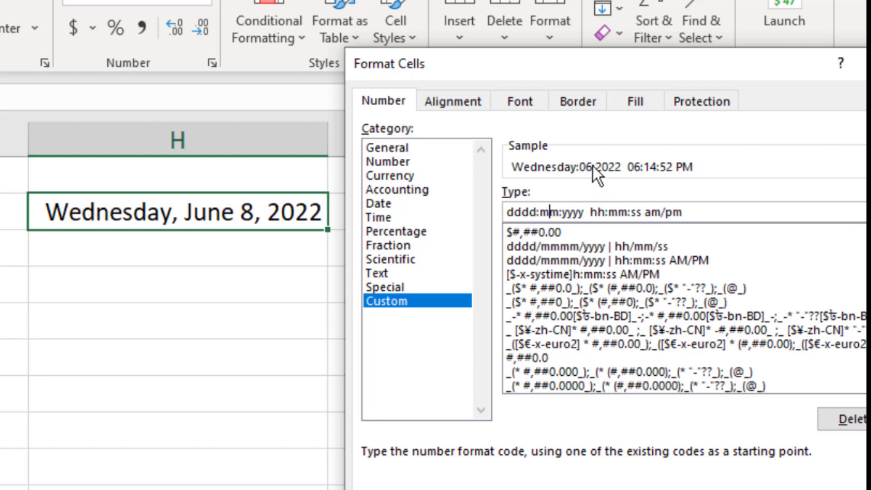
Shorten the day code to dd and apply the custom format dd:mm:yyyy hh:mm:ss am/pm to the cell.
{"action": "left_click", "coordinate": [522, 212]}
{"action": "key", "text": "BackSpace"}
{"action": "key", "text": "BackSpace"}
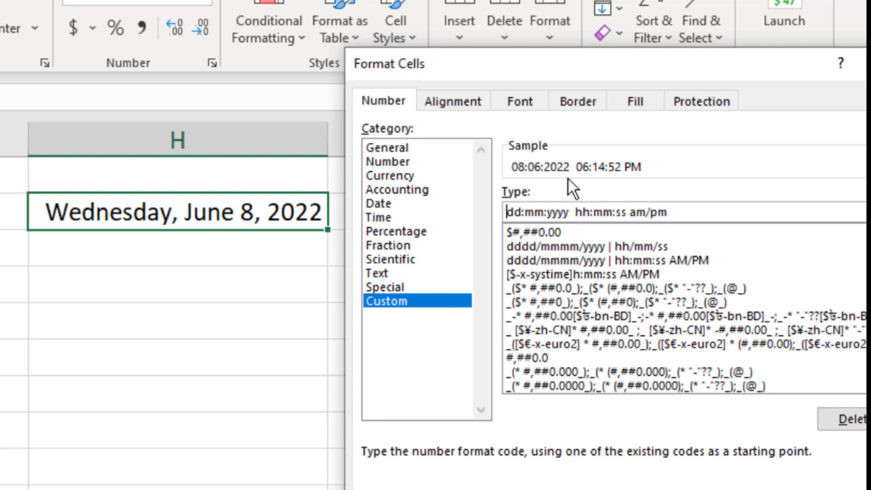
{"action": "key", "text": "Return"}
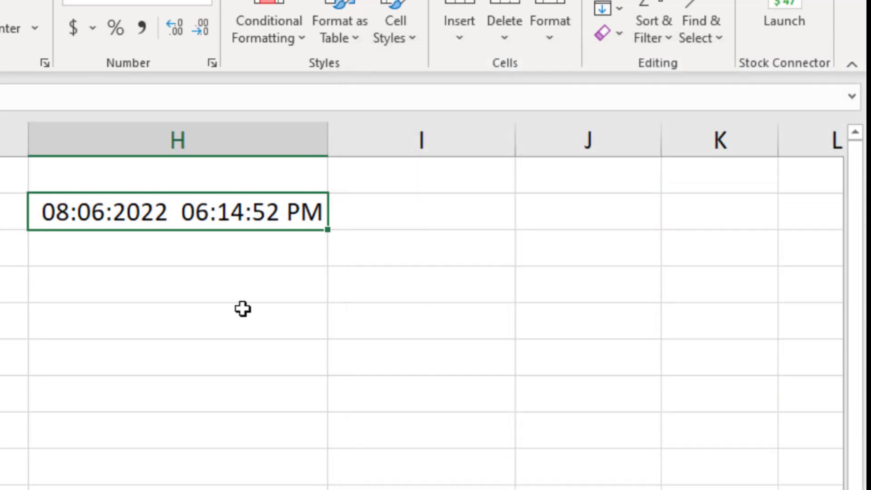
Reopen the date cell's custom format code and replace the colon after dd with a slash, trying a period along the way.
{"action": "left_click", "coordinate": [243, 310]}
{"action": "left_click", "coordinate": [242, 224]}
{"action": "left_click", "coordinate": [212, 63]}
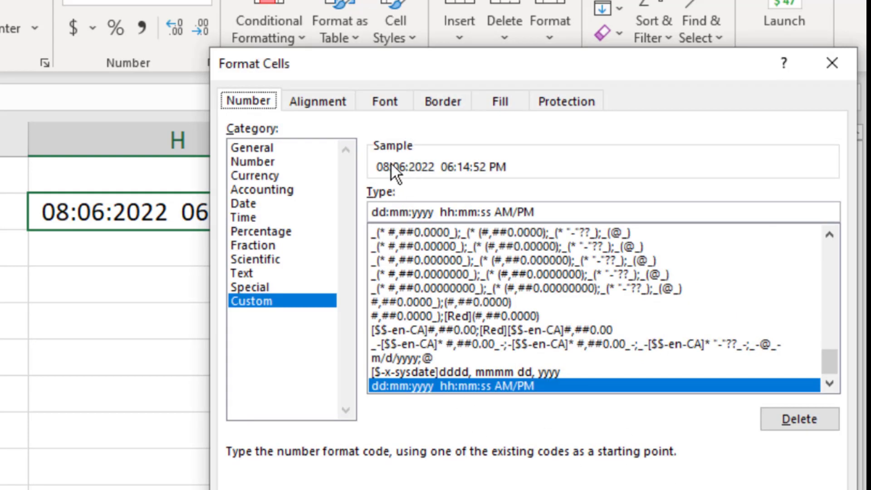
{"action": "left_click", "coordinate": [390, 212]}
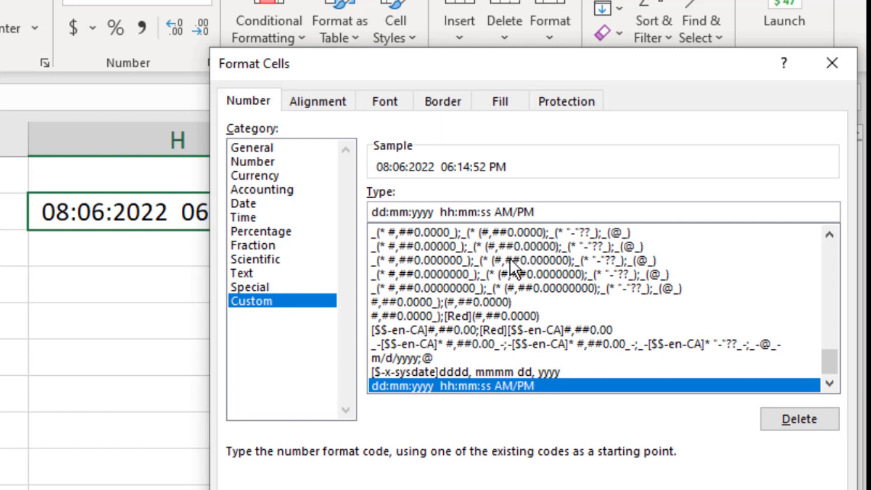
{"action": "key", "text": "BackSpace"}
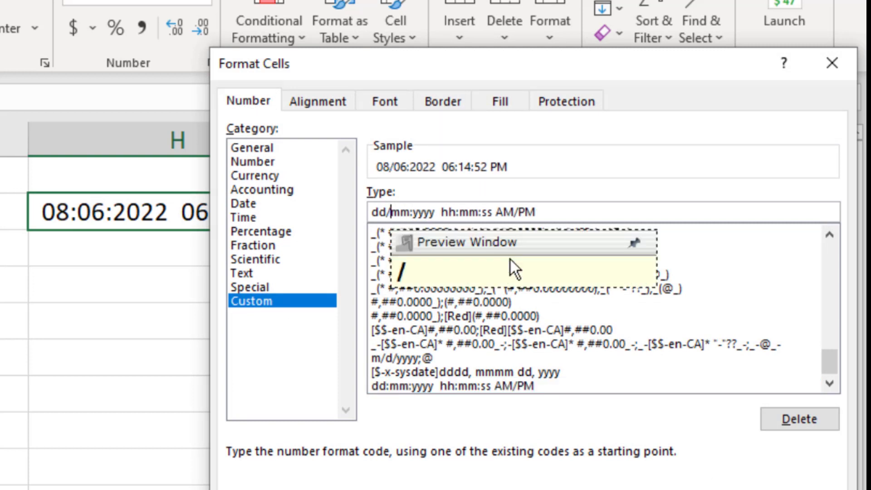
{"action": "type", "text": "."}
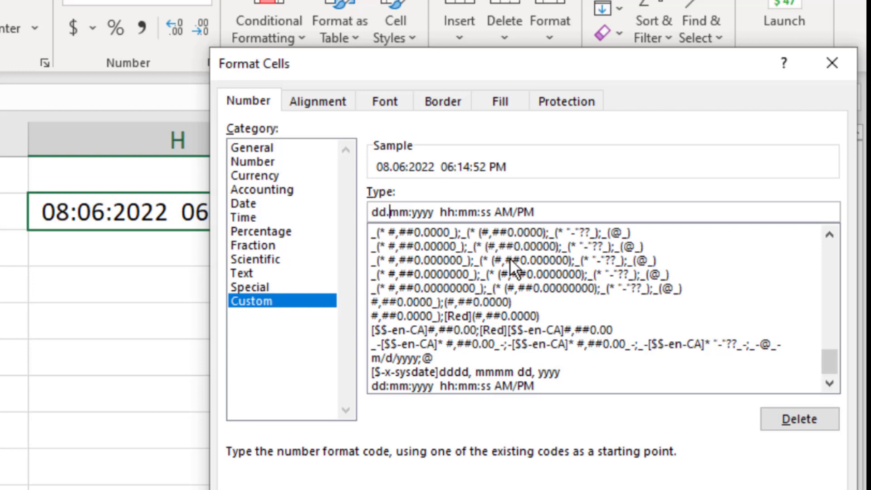
{"action": "key", "text": "BackSpace"}
{"action": "type", "text": "/"}
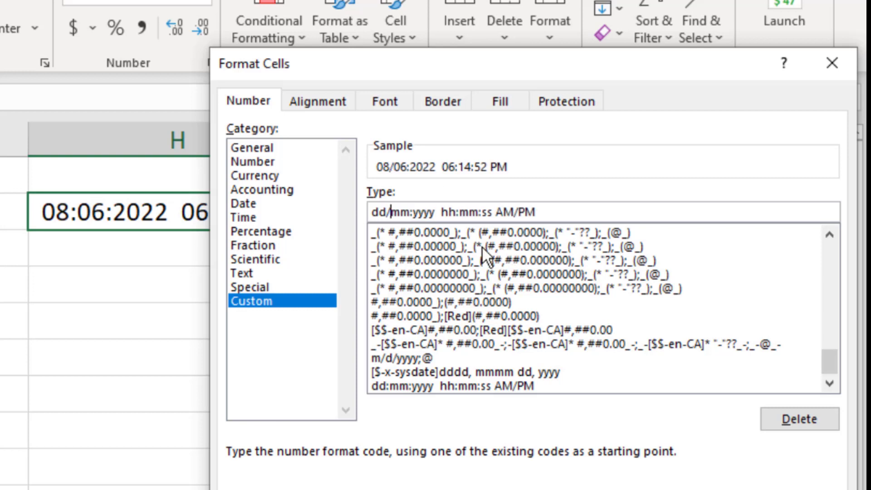
Replace the colon after mm with a slash, making the custom format code dd/mm/yyyy hh:mm:ss AM/PM.
{"action": "key", "text": "Right"}
{"action": "key", "text": "Right"}
{"action": "key", "text": "Delete"}
{"action": "type", "text": "."}
{"action": "key", "text": "BackSpace"}
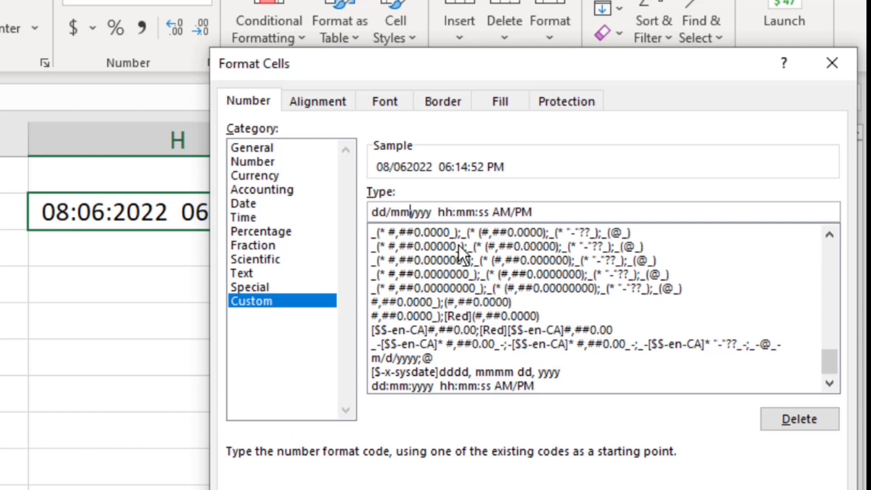
{"action": "type", "text": "/"}
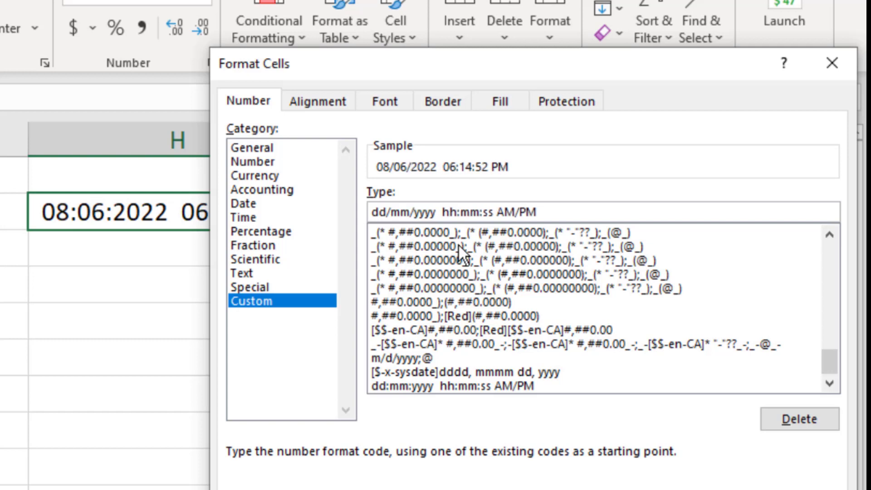
Move the day code behind the month, making the custom format code mm/dd/yyyy hh:mm:ss AM/PM.
{"action": "left_click", "coordinate": [390, 212]}
{"action": "key", "text": "BackSpace"}
{"action": "key", "text": "BackSpace"}
{"action": "key", "text": "BackSpace"}
{"action": "key", "text": "Right"}
{"action": "key", "text": "Right"}
{"action": "key", "text": "Right"}
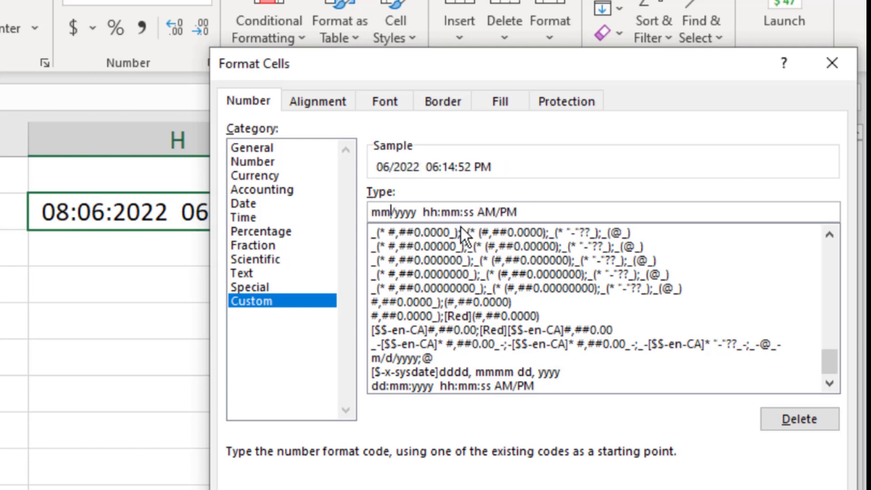
{"action": "type", "text": "dd/"}
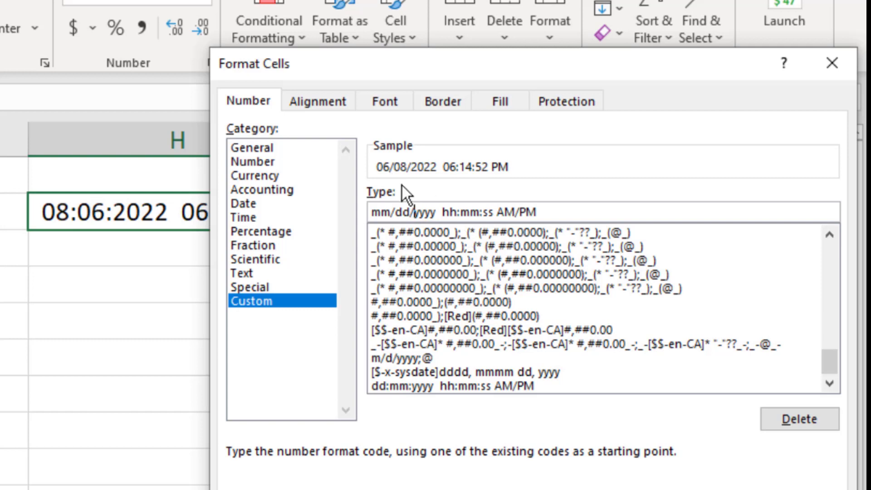
Extend the day code to dddd, apply mm/dddd/yyyy hh:mm:ss AM/PM, and autofit the width of column H.
{"action": "left_click", "coordinate": [408, 212]}
{"action": "type", "text": "dd"}
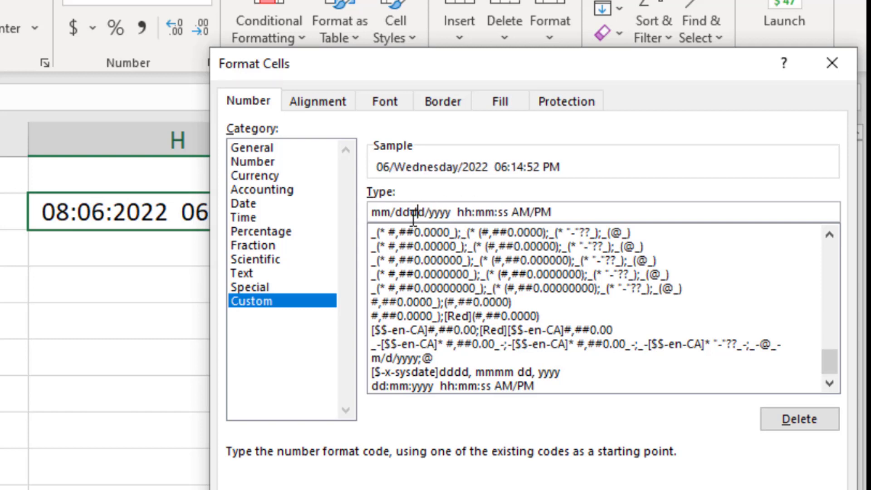
{"action": "key", "text": "Return"}
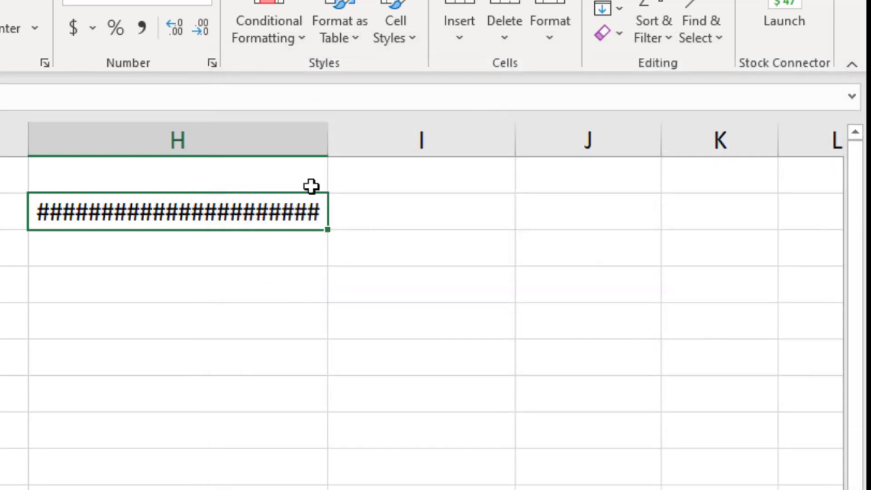
{"action": "double_click", "coordinate": [324, 138]}
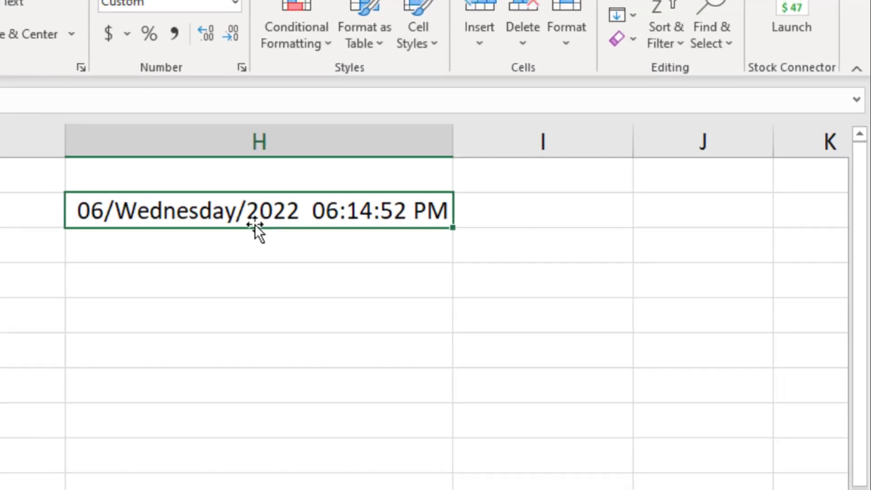
{"action": "left_click", "coordinate": [219, 134]}
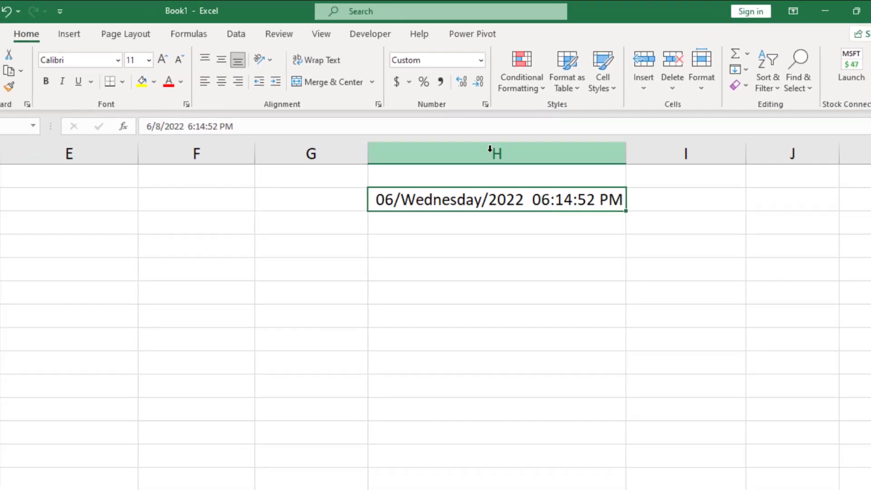
{"action": "left_click", "coordinate": [480, 61]}
{"action": "left_click", "coordinate": [654, 232]}
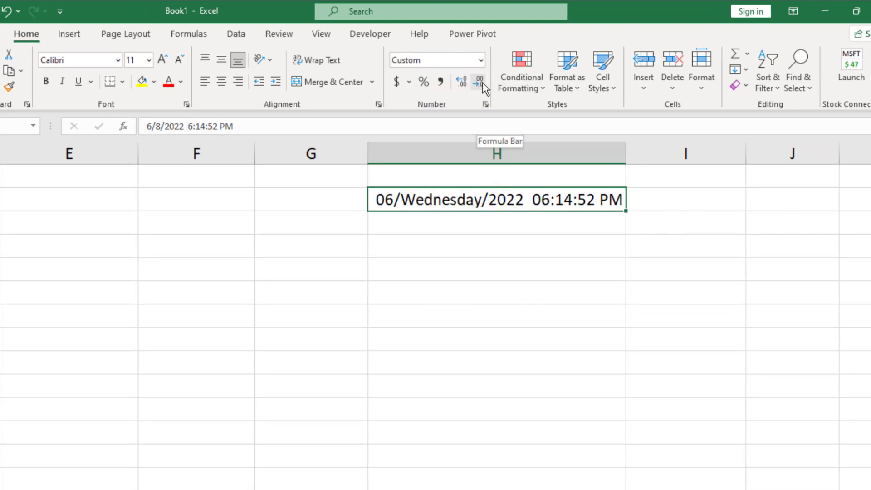
{"action": "left_click", "coordinate": [482, 253]}
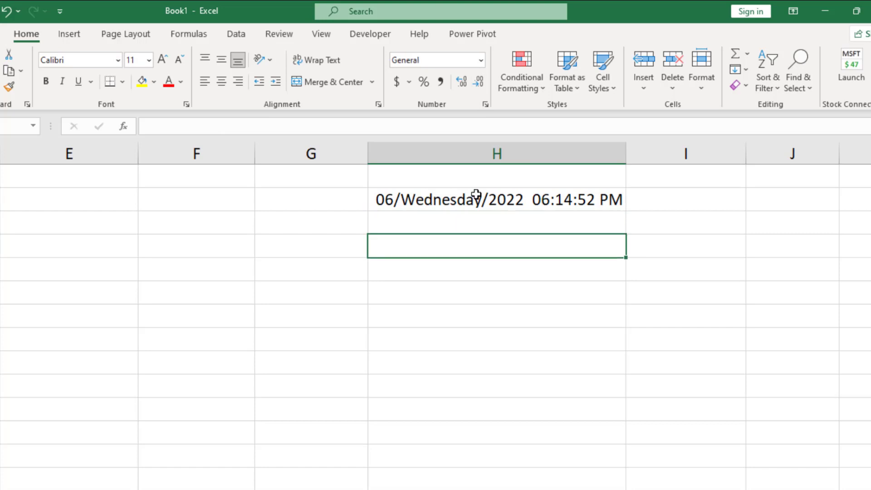
{"action": "left_click", "coordinate": [475, 195]}
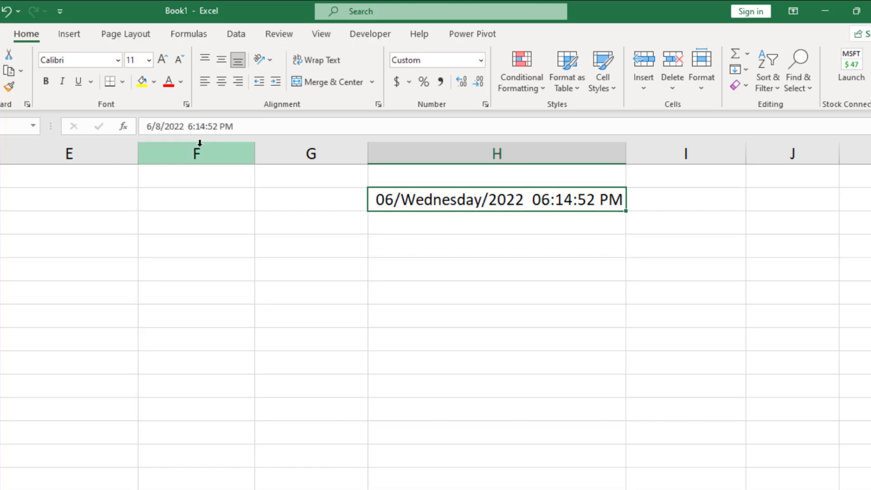
Apply the comma style to the date cell and increase its decimals to seven places.
{"action": "left_click", "coordinate": [438, 84]}
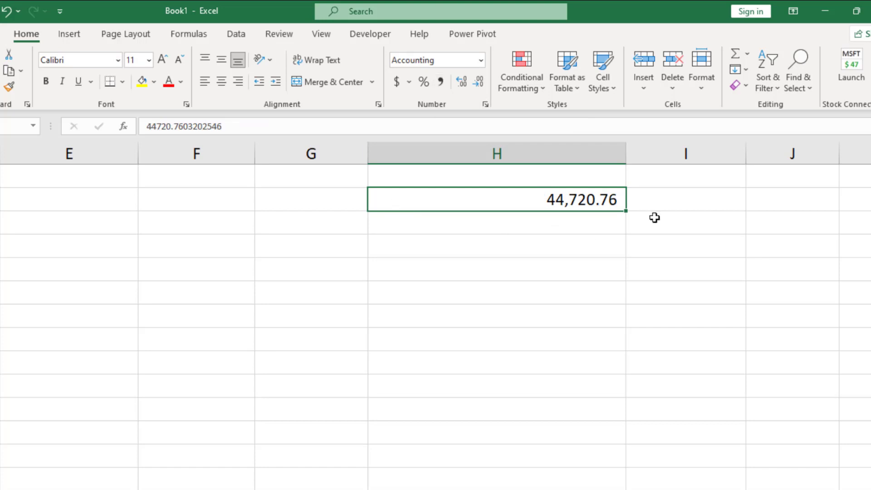
{"action": "left_click", "coordinate": [457, 81]}
{"action": "left_click", "coordinate": [456, 81]}
{"action": "left_click", "coordinate": [457, 81]}
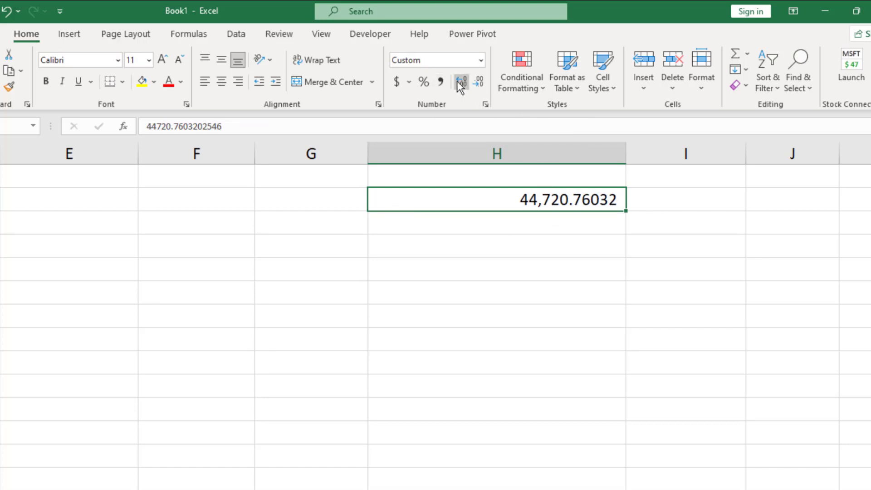
{"action": "left_click", "coordinate": [457, 81]}
{"action": "left_click", "coordinate": [457, 80]}
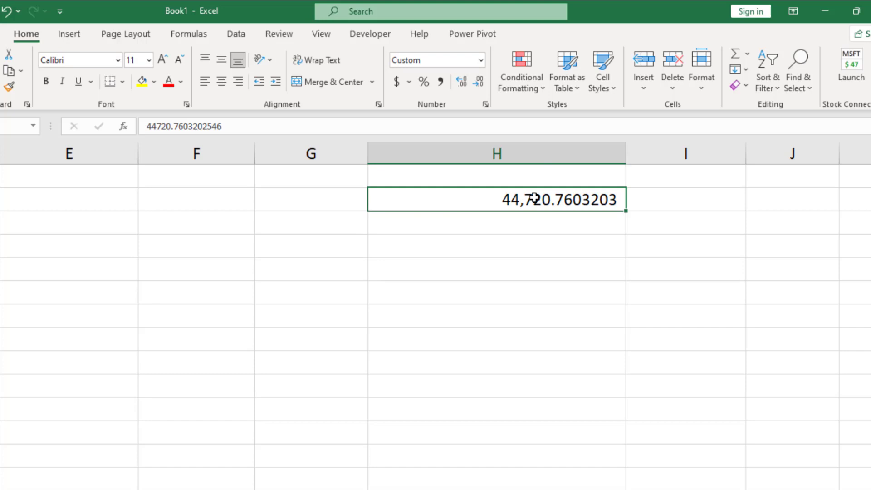
Enter 1 in the cell directly below the serial number and format it as Short Date.
{"action": "left_click", "coordinate": [524, 232]}
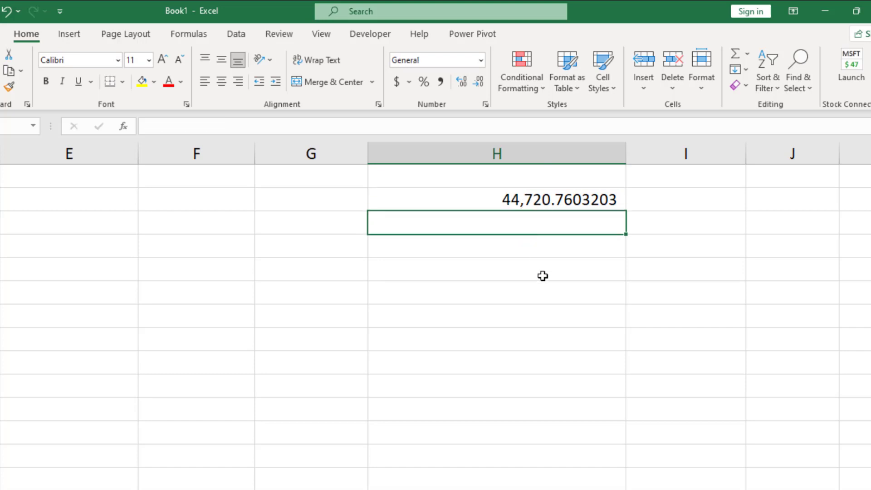
{"action": "type", "text": "1"}
{"action": "key", "text": "Return"}
{"action": "left_click", "coordinate": [572, 218]}
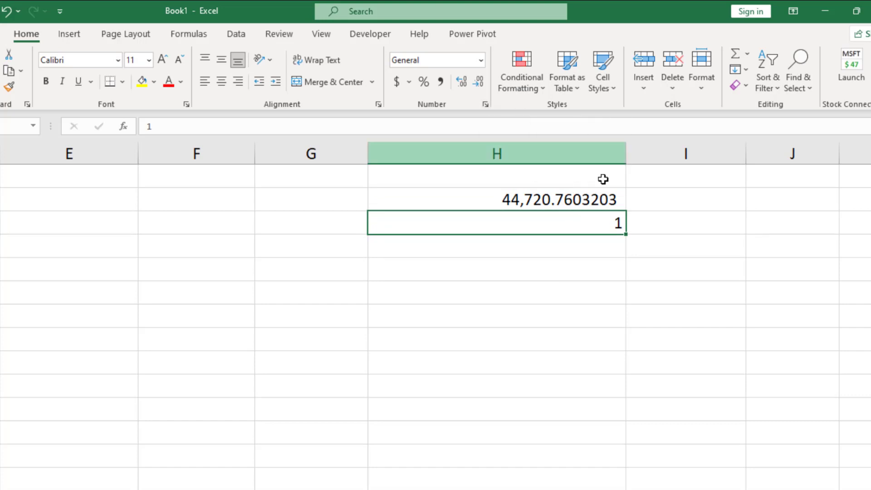
{"action": "left_click", "coordinate": [481, 61]}
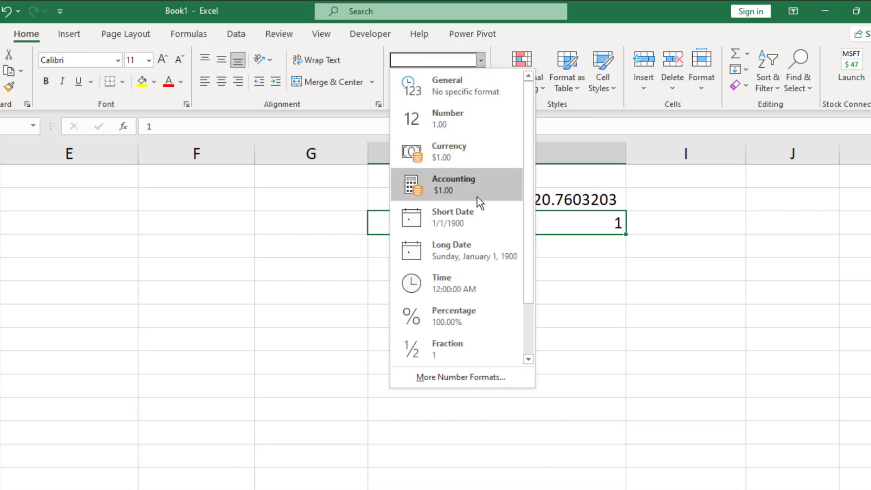
{"action": "left_click", "coordinate": [485, 227]}
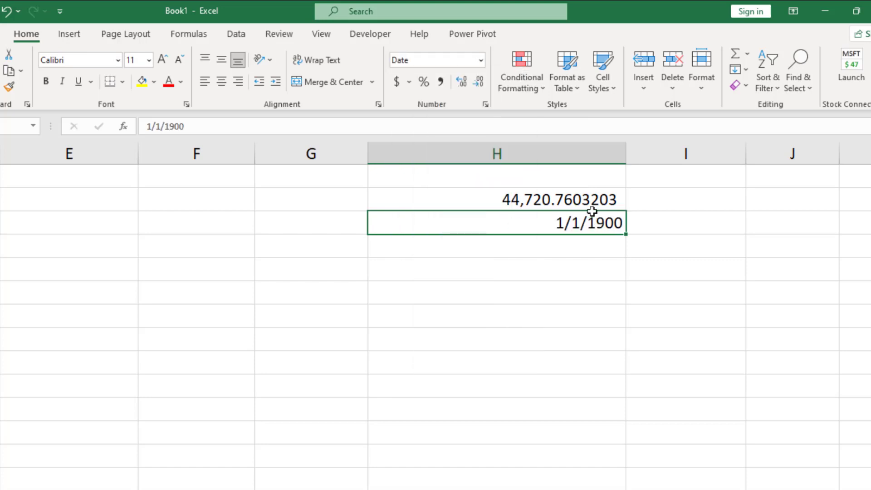
Compare the serial number in column H with the short date in the cell below it.
{"action": "left_click", "coordinate": [544, 195]}
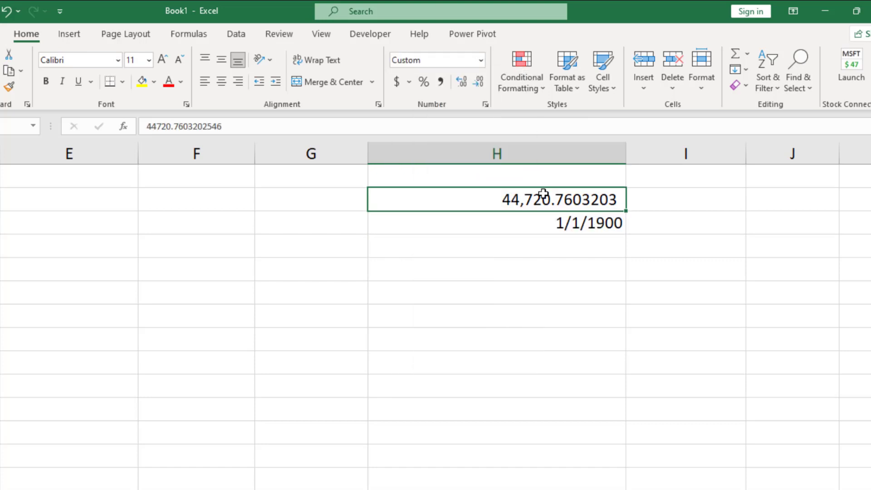
{"action": "left_click", "coordinate": [568, 223]}
{"action": "left_click", "coordinate": [566, 201]}
{"action": "left_click", "coordinate": [599, 221]}
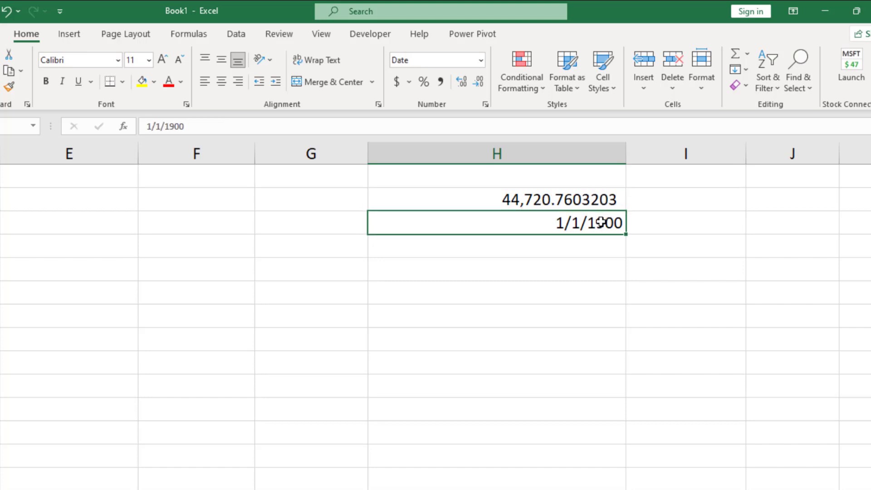
{"action": "left_click", "coordinate": [585, 198]}
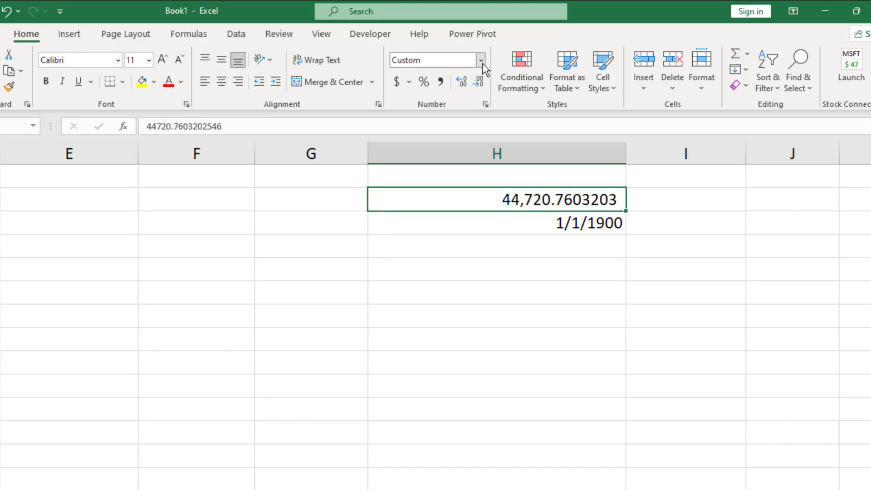
Delete the short date below the serial number, and format the serial number cell as Time.
{"action": "left_click", "coordinate": [562, 222]}
{"action": "key", "text": "Delete"}
{"action": "left_click", "coordinate": [529, 199]}
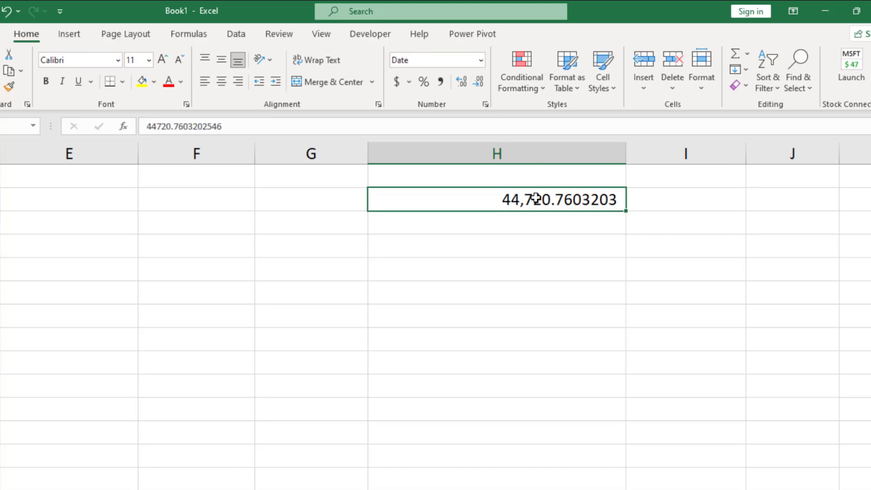
{"action": "left_click", "coordinate": [479, 60]}
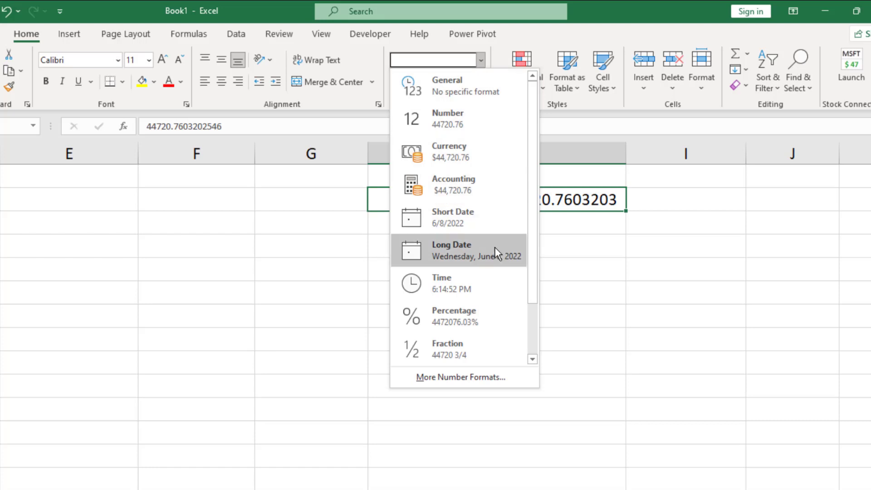
{"action": "scroll", "coordinate": [474, 250], "scroll_direction": "down", "scroll_amount": 1}
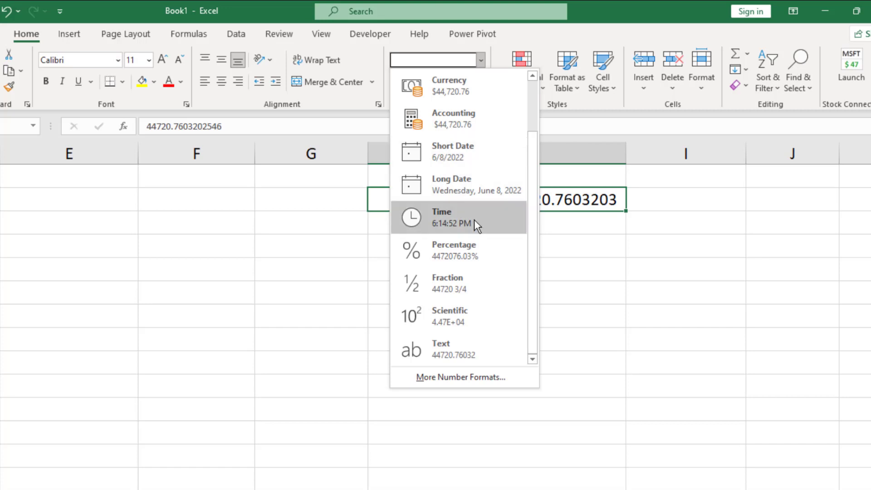
{"action": "left_click", "coordinate": [462, 222]}
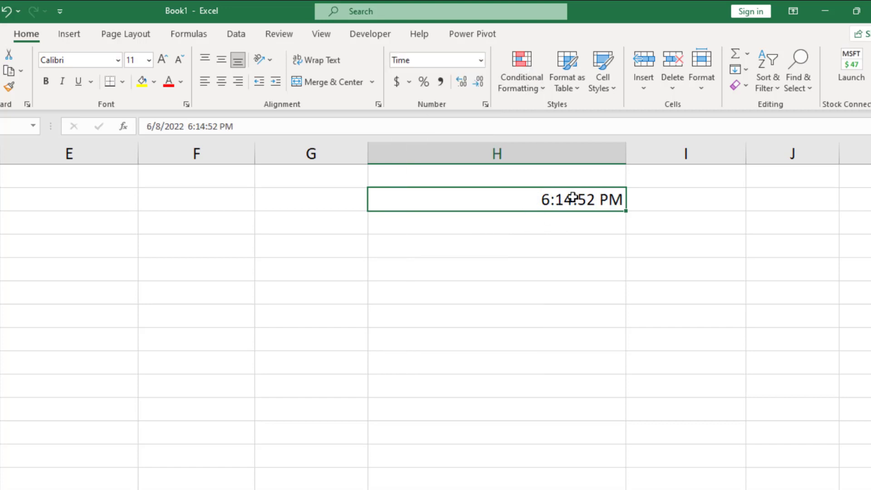
Format the date-time cell in column H as Time, switch it to Long Date, and finish with Short Date.
{"action": "left_click", "coordinate": [560, 262]}
{"action": "left_click", "coordinate": [574, 200]}
{"action": "left_click", "coordinate": [481, 60]}
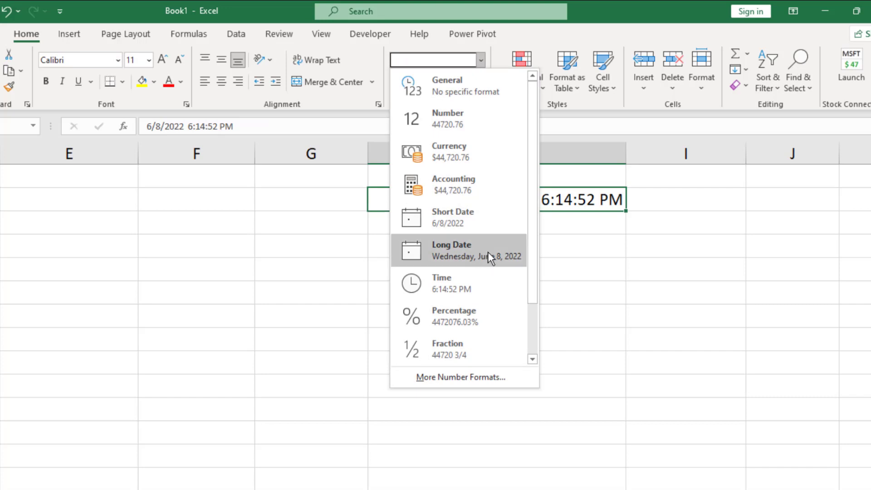
{"action": "left_click", "coordinate": [480, 275]}
{"action": "left_click", "coordinate": [480, 61]}
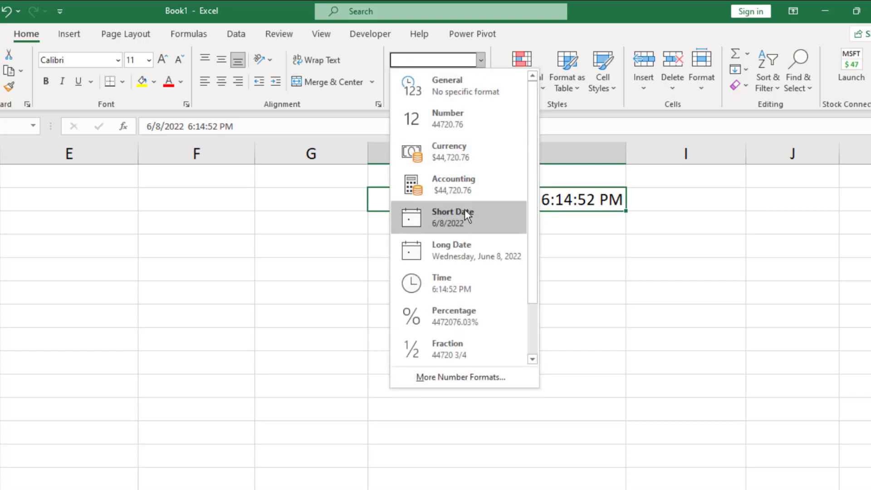
{"action": "left_click", "coordinate": [461, 249]}
{"action": "left_click", "coordinate": [480, 60]}
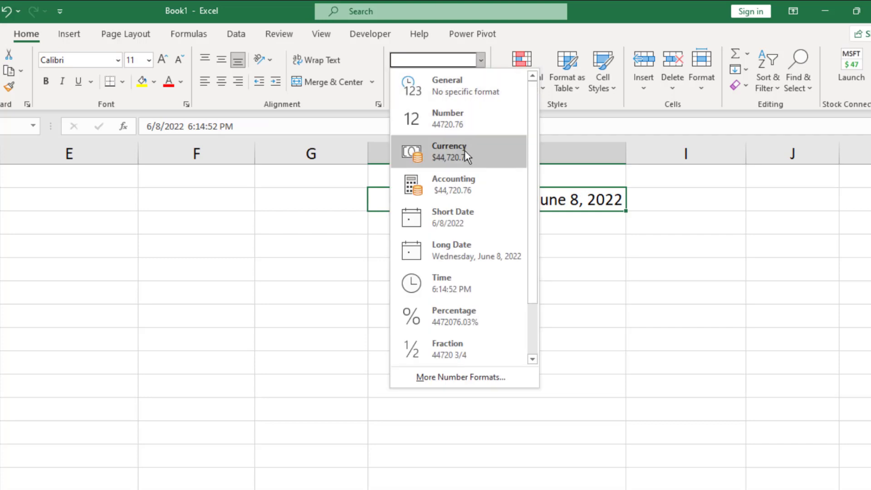
{"action": "left_click", "coordinate": [467, 217]}
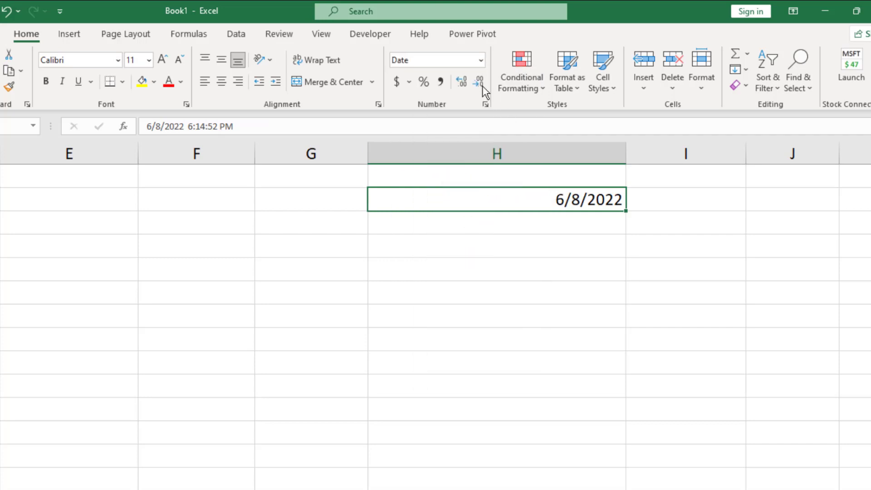
Replace the date cell's custom number format code with hh:mm: for showing hours and minutes.
{"action": "left_click", "coordinate": [485, 105]}
{"action": "left_click", "coordinate": [536, 257]}
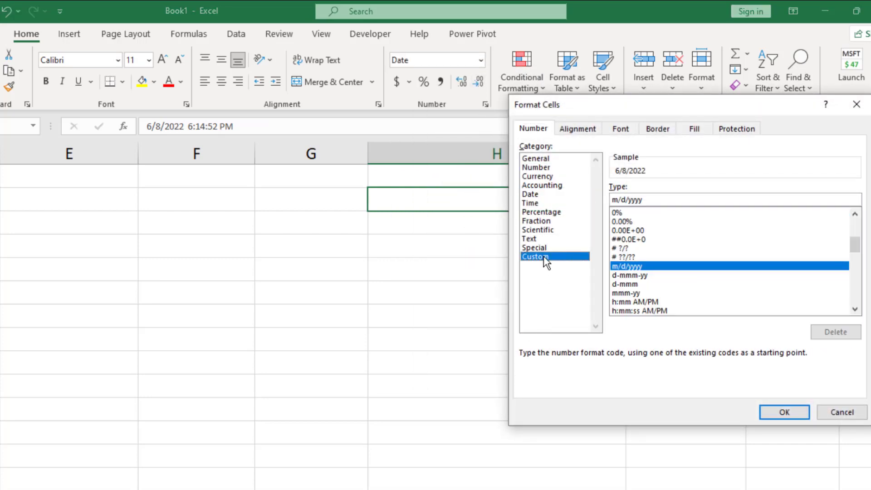
{"action": "left_click", "coordinate": [663, 199]}
{"action": "double_click", "coordinate": [617, 200]}
{"action": "left_click_drag", "start_coordinate": [659, 108], "coordinate": [225, 167]}
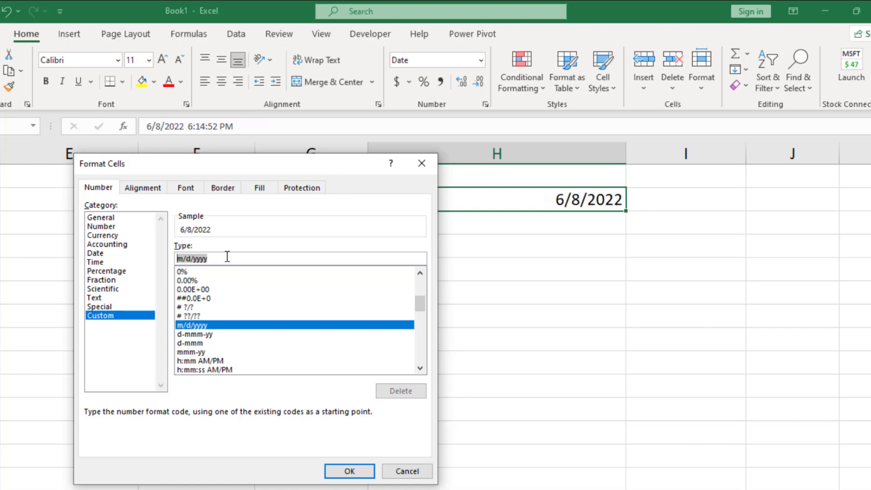
{"action": "type", "text": "hh:mm"}
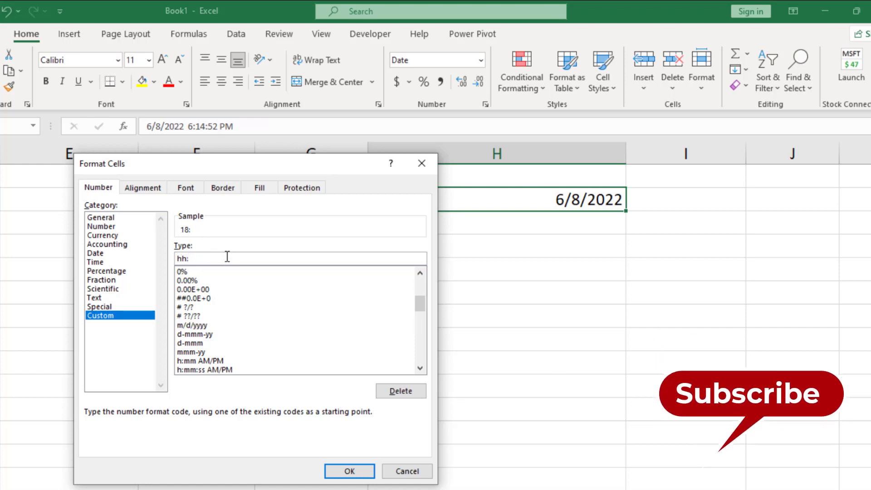
{"action": "type", "text": ":"}
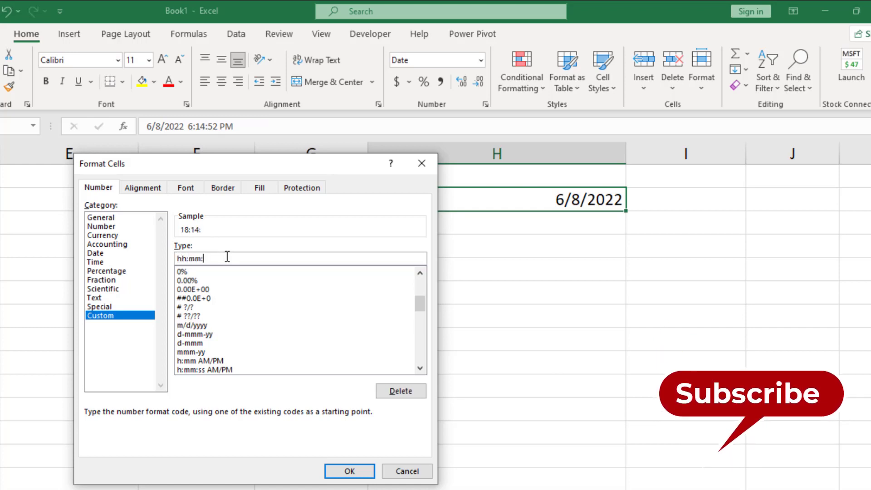
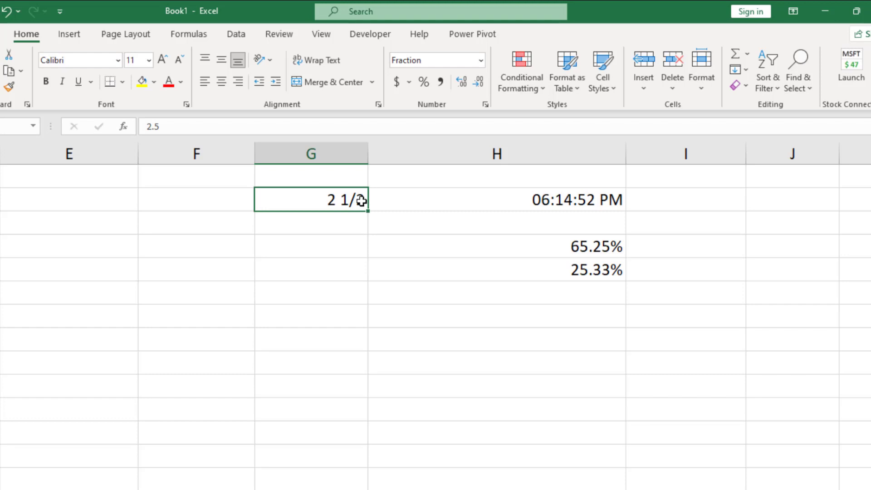
Enter 6.5 in column G two cells below the 2 1/2 fraction and format it as a one-digit Fraction.
{"action": "left_click", "coordinate": [327, 227]}
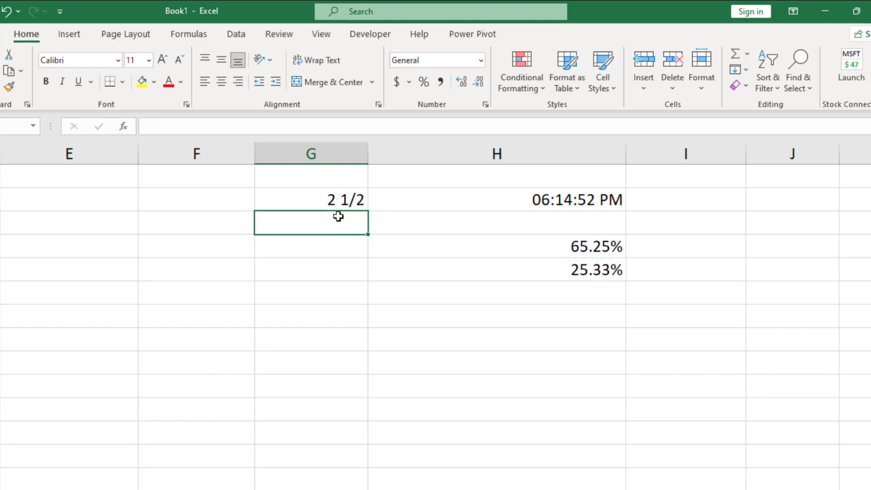
{"action": "left_click", "coordinate": [338, 245]}
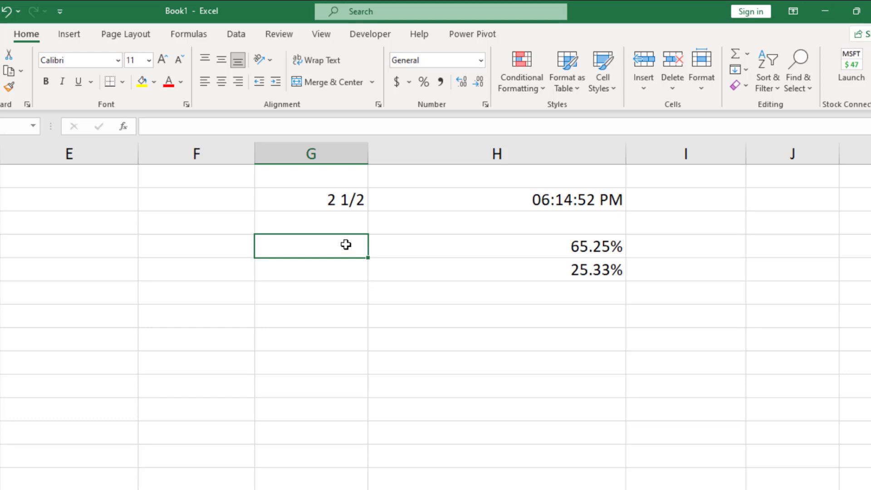
{"action": "type", "text": "6.5"}
{"action": "key", "text": "Return"}
{"action": "left_click", "coordinate": [346, 245]}
{"action": "left_click", "coordinate": [486, 105]}
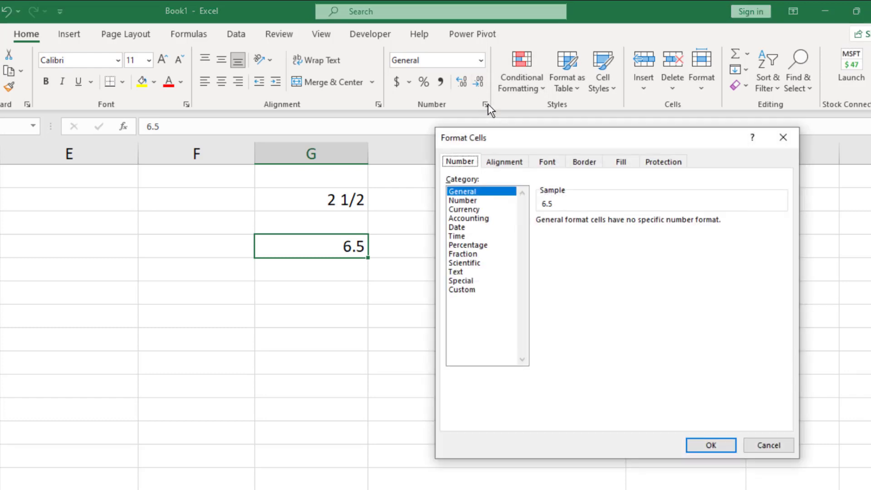
{"action": "left_click", "coordinate": [472, 255]}
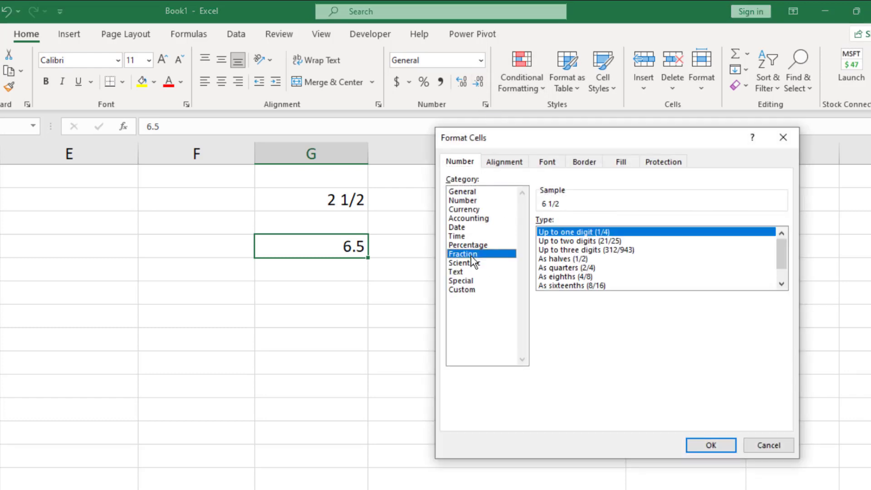
{"action": "left_click", "coordinate": [716, 451]}
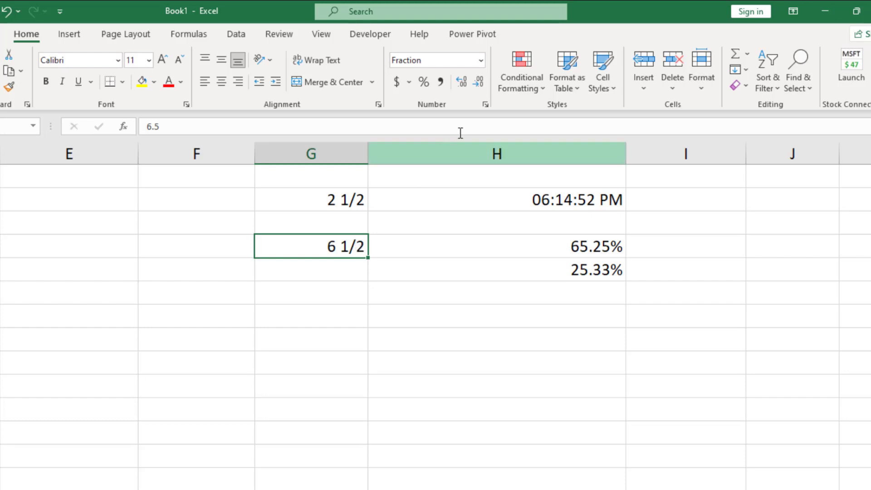
{"action": "left_click", "coordinate": [471, 195]}
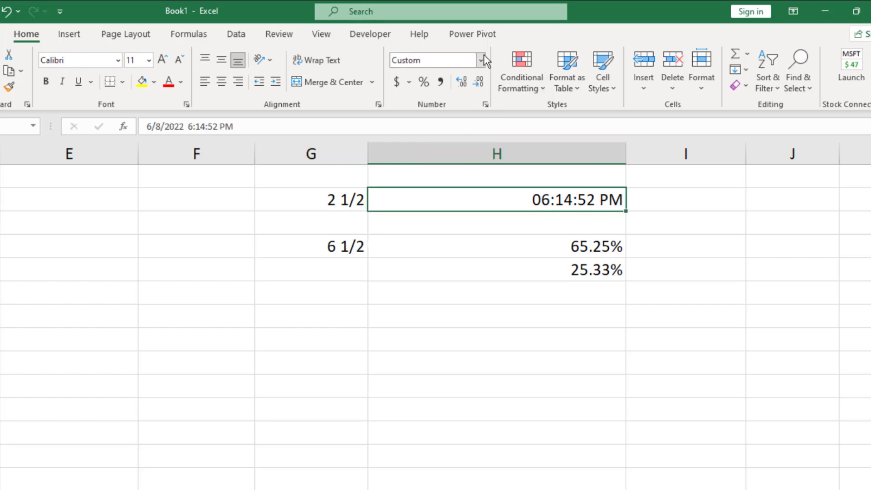
{"action": "left_click", "coordinate": [481, 60]}
{"action": "scroll", "coordinate": [480, 308], "scroll_direction": "down", "scroll_amount": 2}
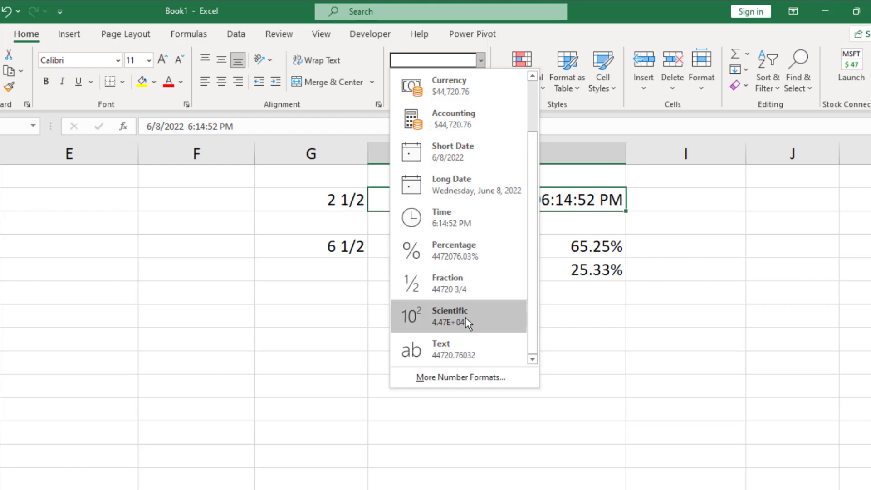
{"action": "left_click", "coordinate": [584, 329]}
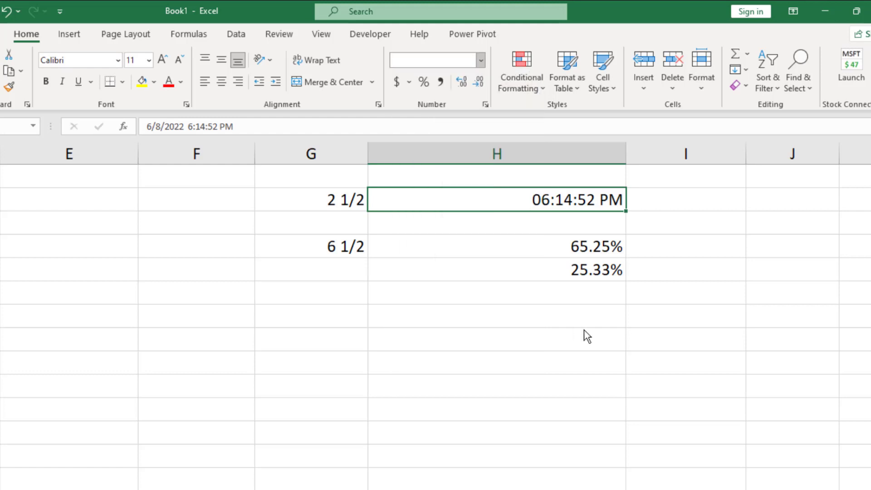
Enter 50000 in column H two cells below 25.33% and format it as Scientific.
{"action": "left_click", "coordinate": [474, 322]}
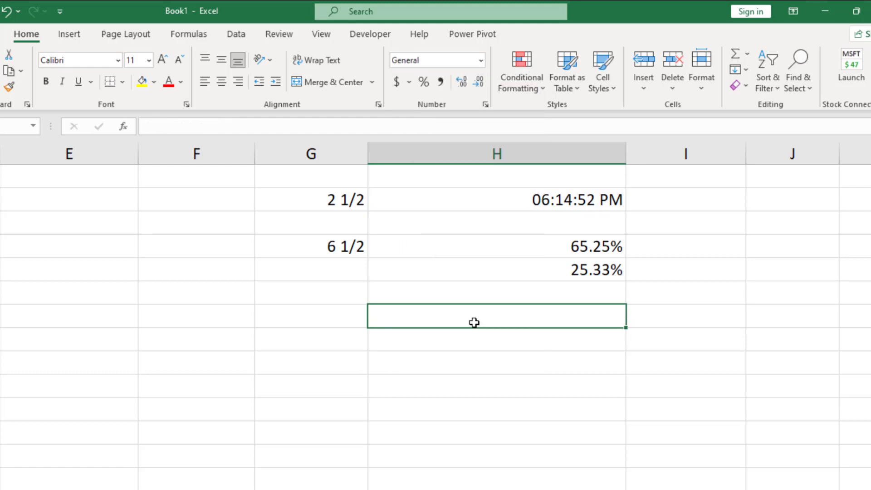
{"action": "type", "text": "50000"}
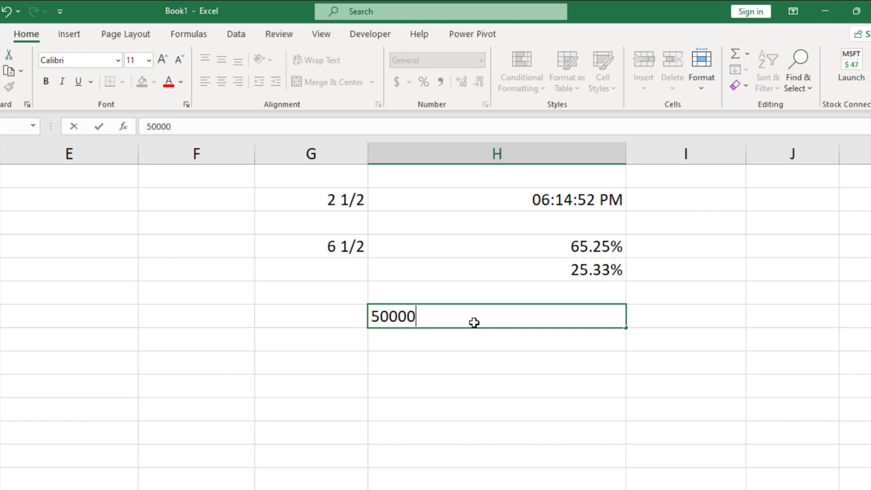
{"action": "key", "text": "Return"}
{"action": "left_click", "coordinate": [474, 323]}
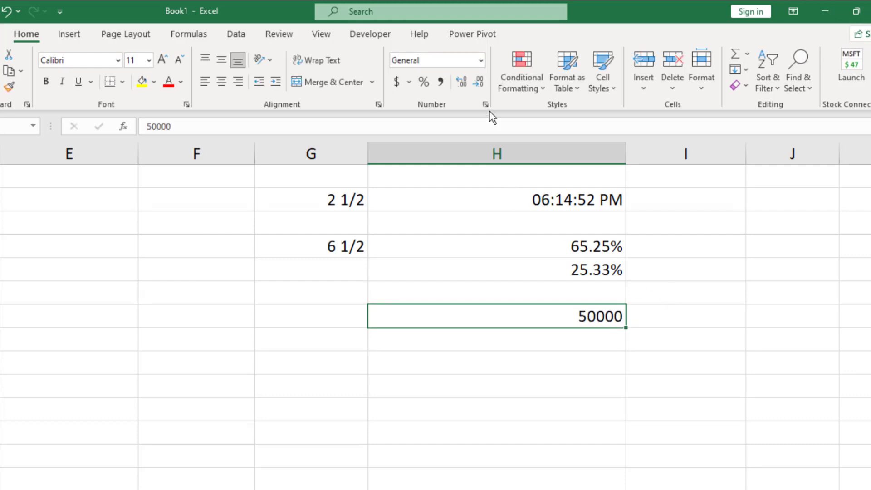
{"action": "left_click", "coordinate": [483, 62]}
{"action": "scroll", "coordinate": [471, 260], "scroll_direction": "down", "scroll_amount": 1}
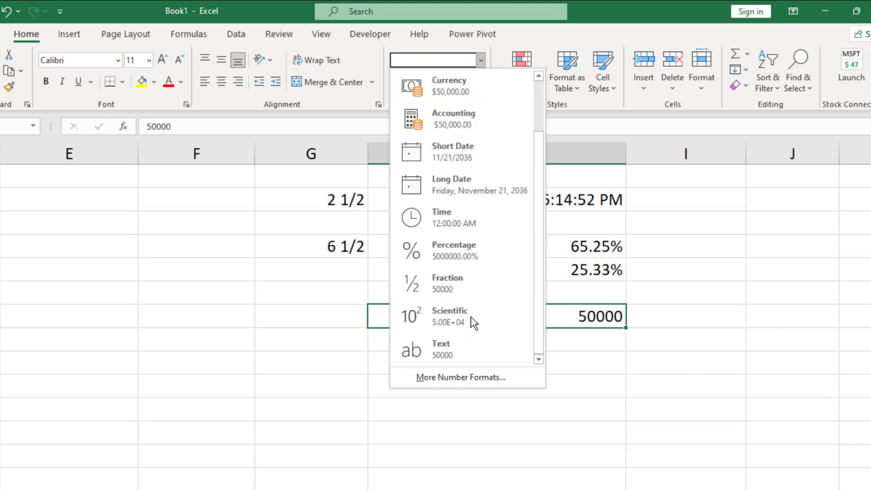
{"action": "left_click", "coordinate": [460, 318]}
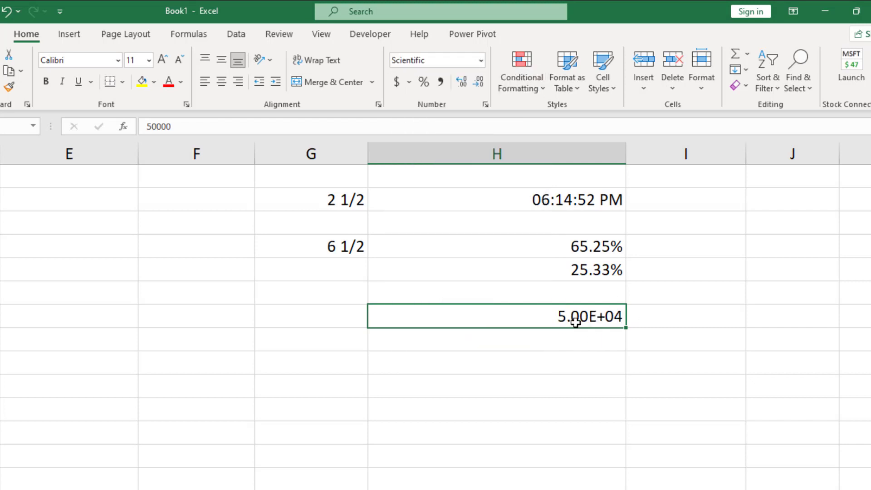
Enter the formula =5*10^4 in column I, one row below the scientific value, to reproduce that value.
{"action": "left_click", "coordinate": [583, 343]}
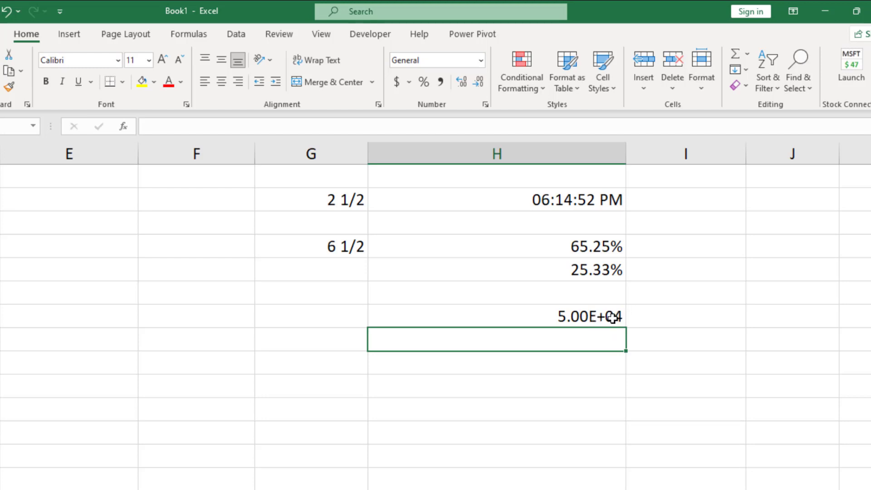
{"action": "left_click", "coordinate": [669, 340]}
{"action": "type", "text": "=5.00"}
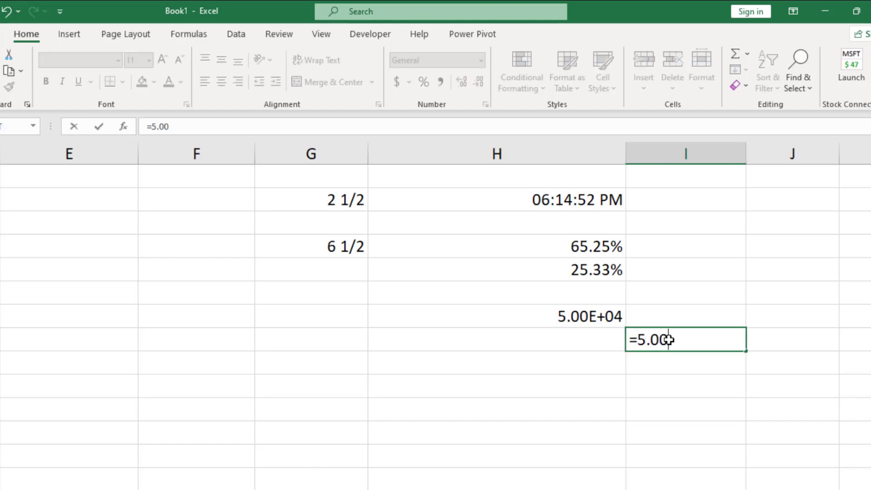
{"action": "key", "text": "BackSpace"}
{"action": "key", "text": "BackSpace"}
{"action": "key", "text": "BackSpace"}
{"action": "type", "text": "*10^"}
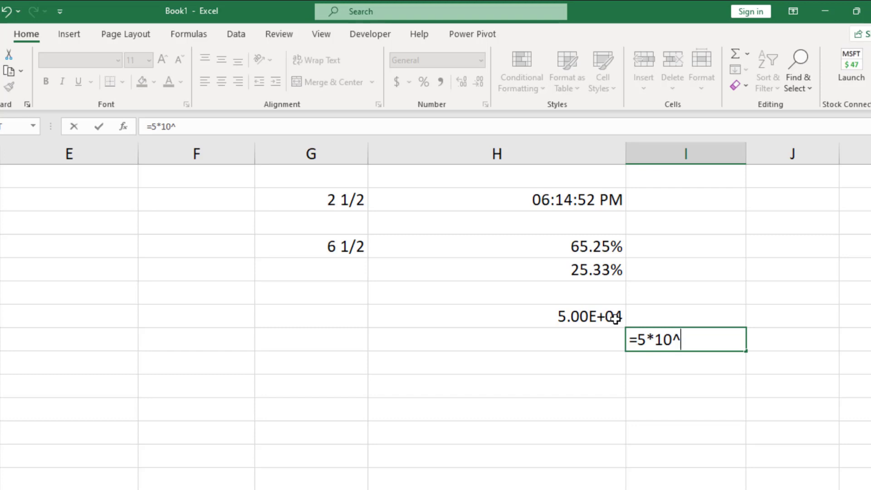
{"action": "type", "text": "04"}
{"action": "key", "text": "BackSpace"}
{"action": "key", "text": "BackSpace"}
{"action": "type", "text": "4"}
{"action": "key", "text": "Return"}
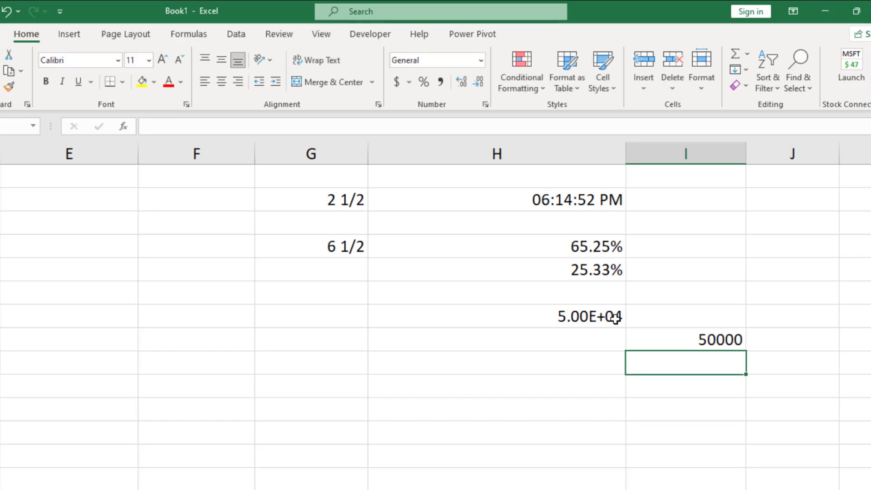
{"action": "left_click", "coordinate": [688, 335]}
{"action": "left_click", "coordinate": [612, 317]}
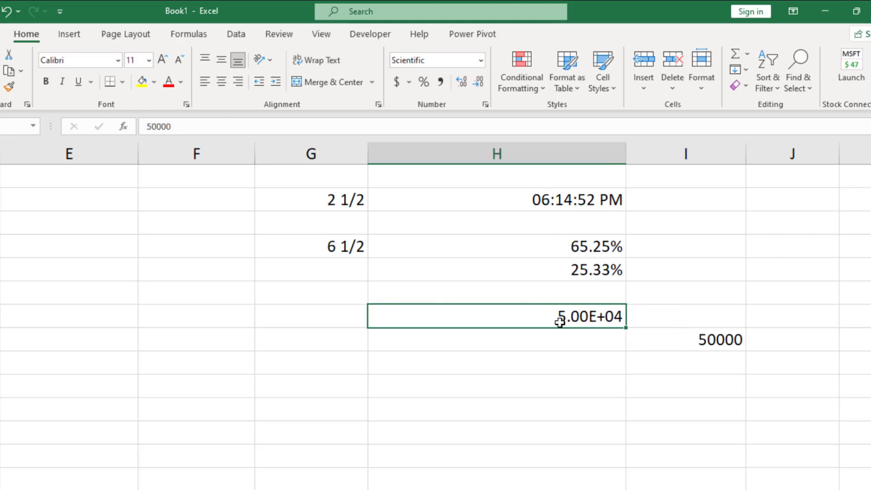
{"action": "left_click", "coordinate": [506, 342]}
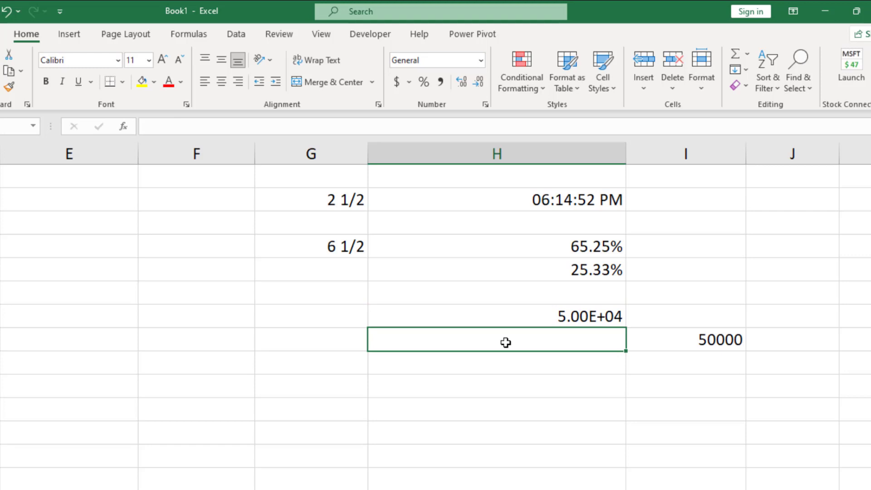
{"action": "type", "text": "1454646354166"}
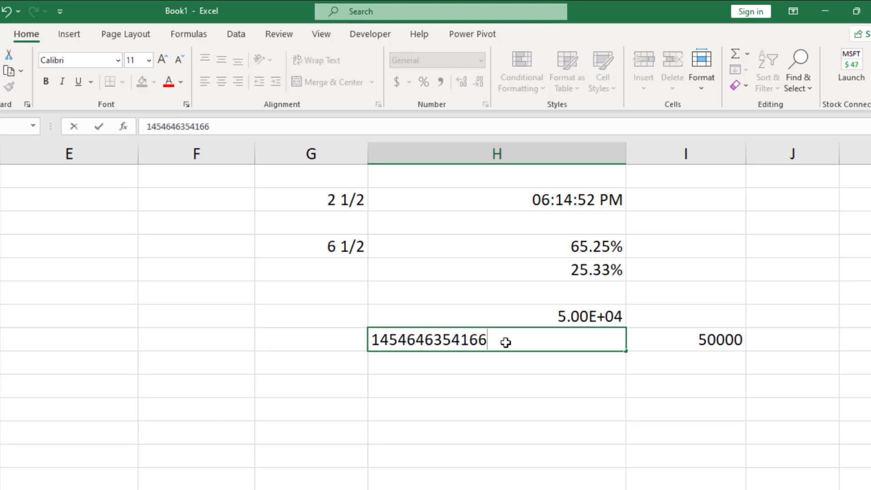
{"action": "type", "text": "3546+5+65+6"}
{"action": "key", "text": "BackSpace"}
{"action": "key", "text": "BackSpace"}
{"action": "key", "text": "BackSpace"}
{"action": "key", "text": "BackSpace"}
{"action": "key", "text": "BackSpace"}
{"action": "key", "text": "BackSpace"}
{"action": "key", "text": "BackSpace"}
{"action": "type", "text": "352564"}
{"action": "key", "text": "Return"}
{"action": "left_click", "coordinate": [505, 341]}
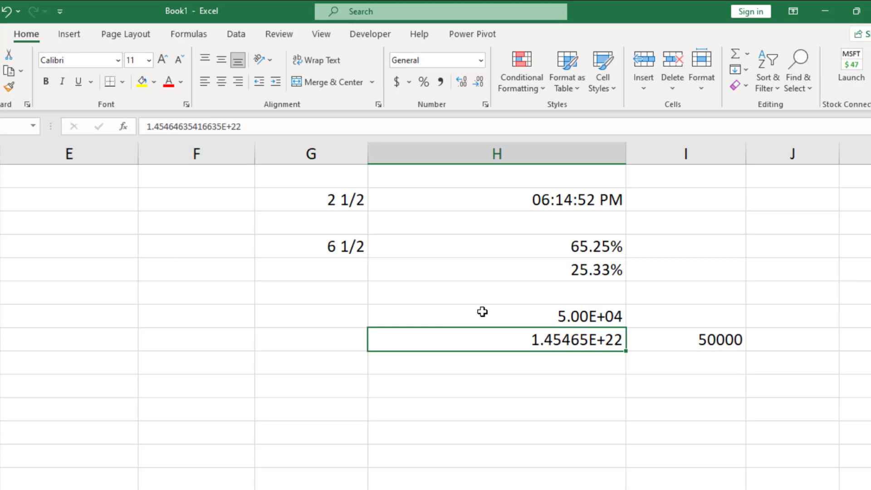
{"action": "left_click", "coordinate": [540, 198]}
{"action": "left_click", "coordinate": [480, 60]}
{"action": "scroll", "coordinate": [488, 204], "scroll_direction": "down", "scroll_amount": 1}
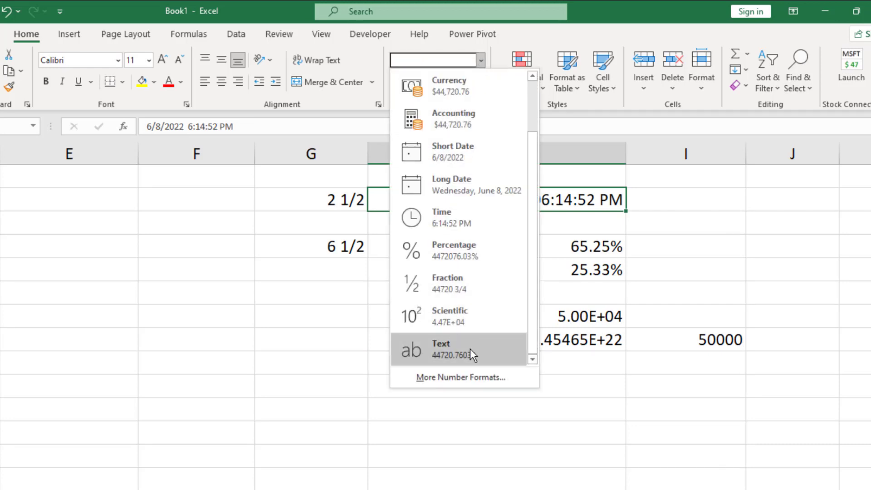
{"action": "left_click", "coordinate": [325, 278]}
Format the 2 1/2 fraction cell in column G as Text.
{"action": "left_click", "coordinate": [348, 198]}
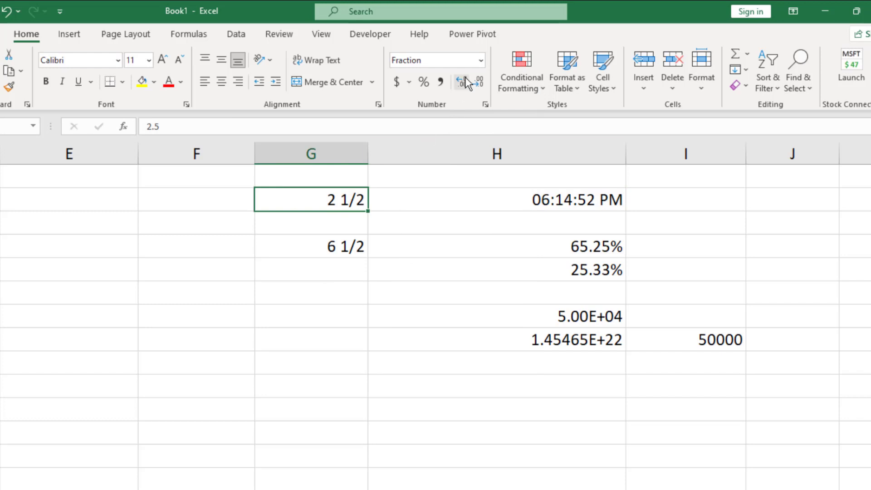
{"action": "left_click", "coordinate": [479, 59]}
{"action": "scroll", "coordinate": [454, 218], "scroll_direction": "down", "scroll_amount": 1}
{"action": "left_click", "coordinate": [440, 355]}
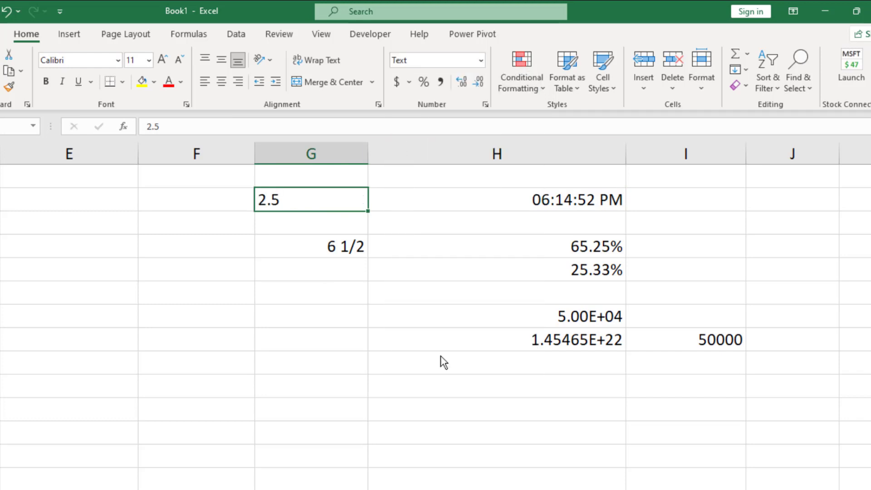
{"action": "left_click", "coordinate": [328, 289]}
{"action": "left_click", "coordinate": [317, 196]}
{"action": "key", "text": "Return"}
Enter 250 in column G, two cells below the 6 1/2 fraction.
{"action": "left_click", "coordinate": [324, 296]}
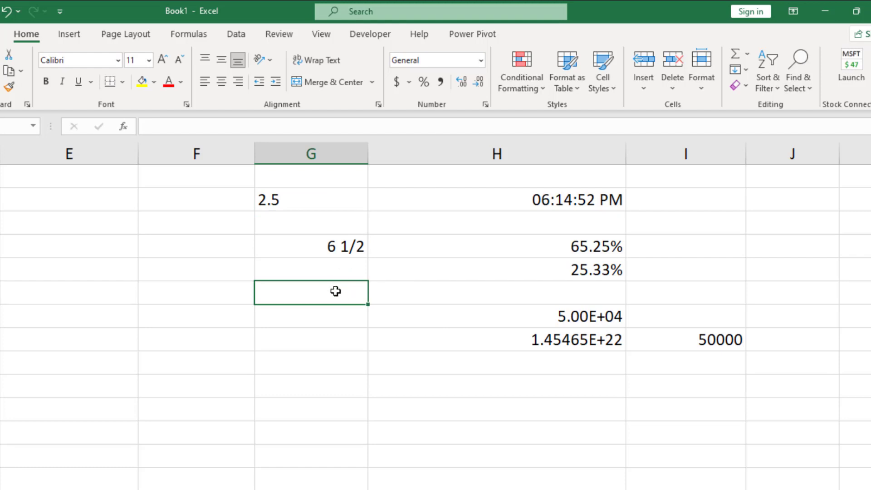
{"action": "scroll", "coordinate": [335, 291], "scroll_direction": "down", "scroll_amount": 2}
{"action": "type", "text": "250"}
{"action": "key", "text": "Return"}
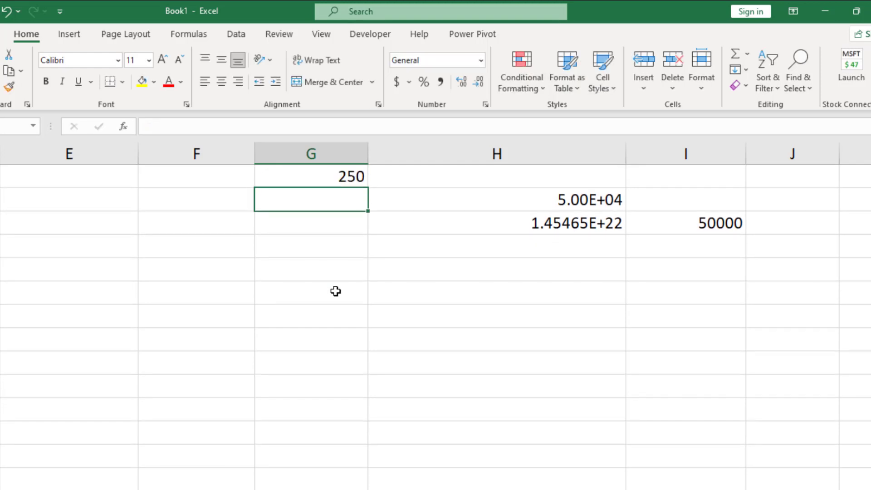
Enter the text asdf in column G directly below the 250 value.
{"action": "scroll", "coordinate": [336, 290], "scroll_direction": "up", "scroll_amount": 2}
{"action": "left_click", "coordinate": [347, 293]}
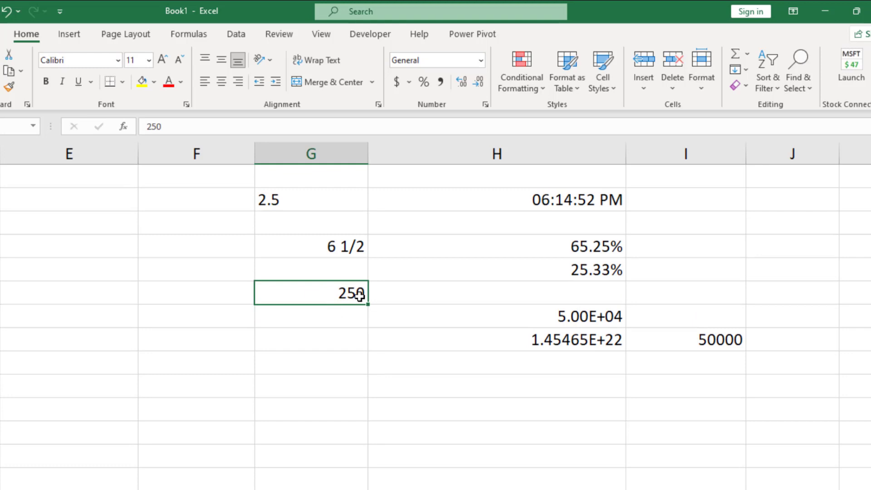
{"action": "left_click", "coordinate": [341, 321]}
{"action": "type", "text": "asdf"}
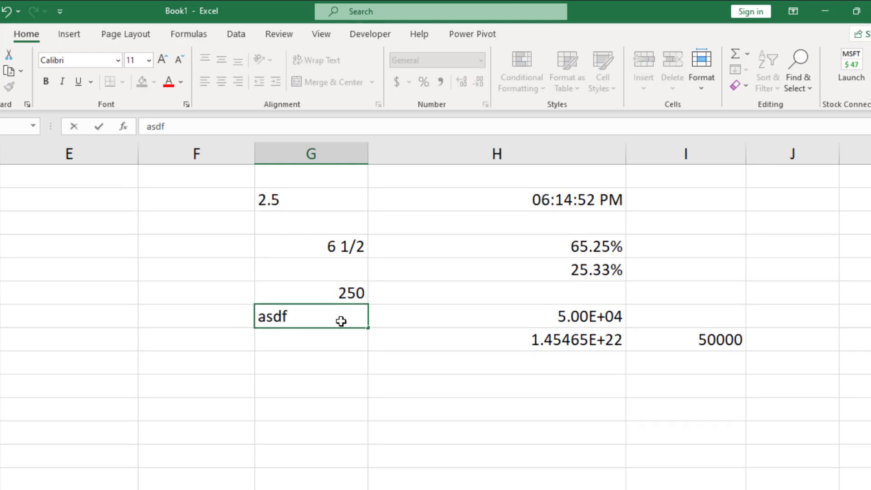
{"action": "key", "text": "Return"}
{"action": "left_click", "coordinate": [282, 312]}
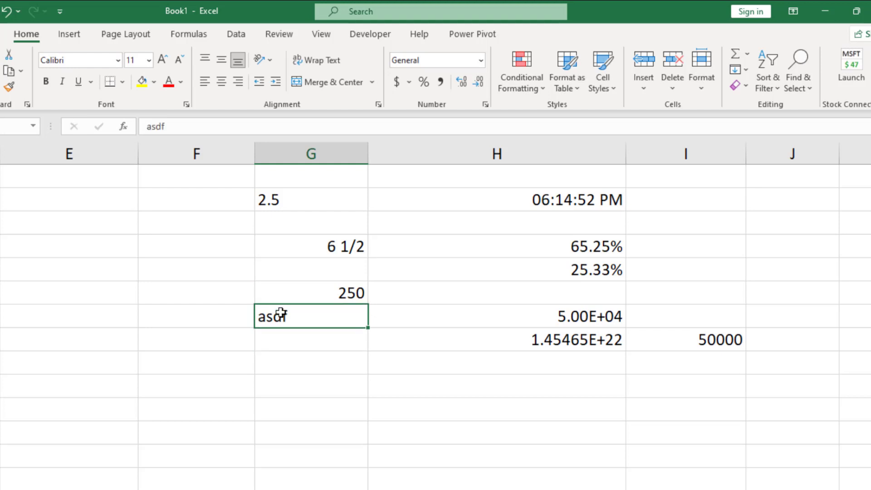
Left-align the 250 cell in column G and switch it back to right alignment.
{"action": "left_click", "coordinate": [329, 296]}
{"action": "left_click", "coordinate": [339, 338]}
{"action": "left_click", "coordinate": [352, 299]}
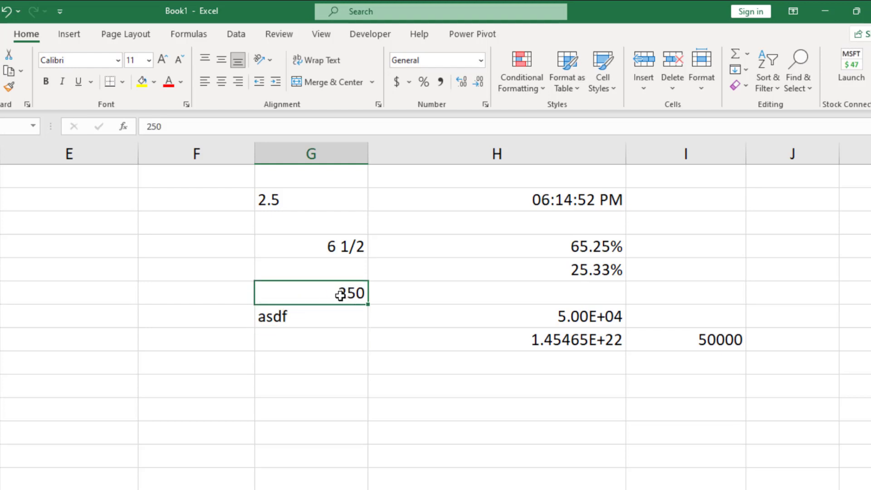
{"action": "left_click", "coordinate": [204, 81]}
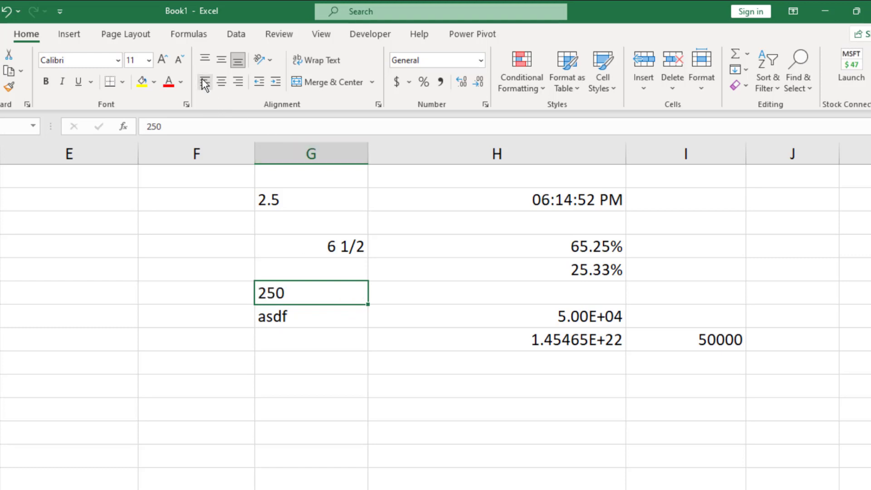
{"action": "left_click", "coordinate": [236, 82]}
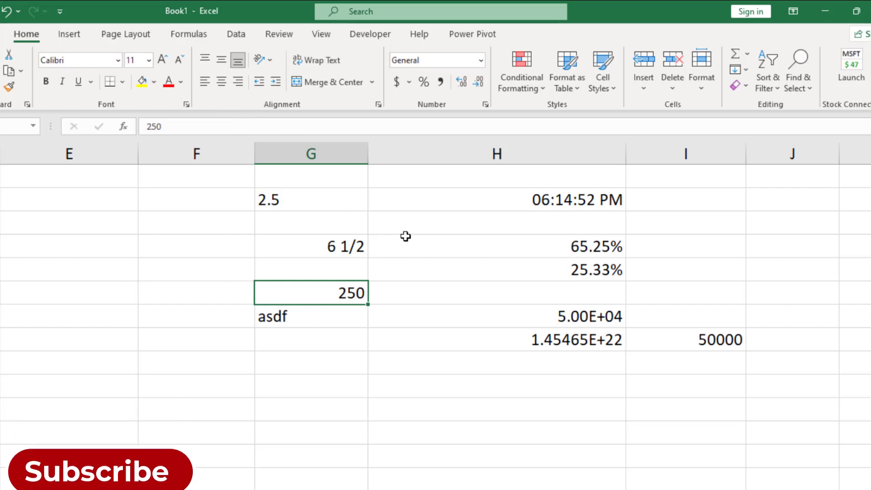
Format the 250 cell in column G as Text and compare it with the asdf cell below.
{"action": "left_click", "coordinate": [481, 60]}
{"action": "scroll", "coordinate": [489, 356], "scroll_direction": "down", "scroll_amount": 2}
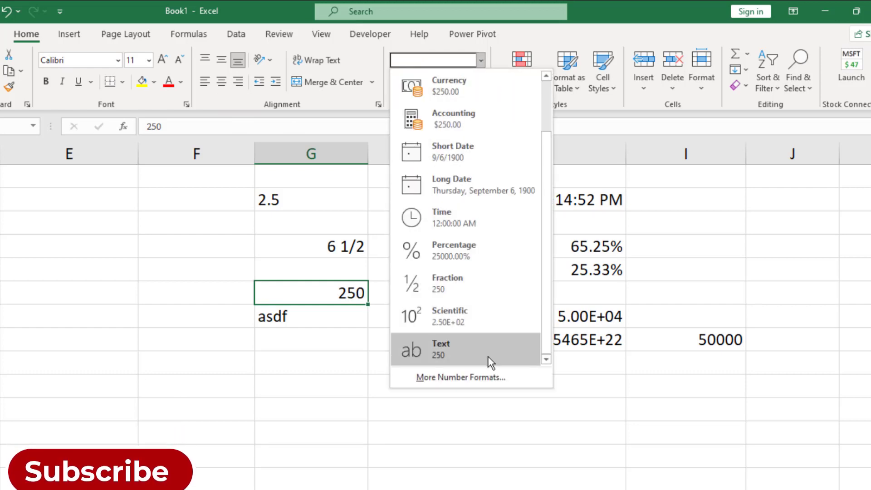
{"action": "left_click", "coordinate": [481, 350]}
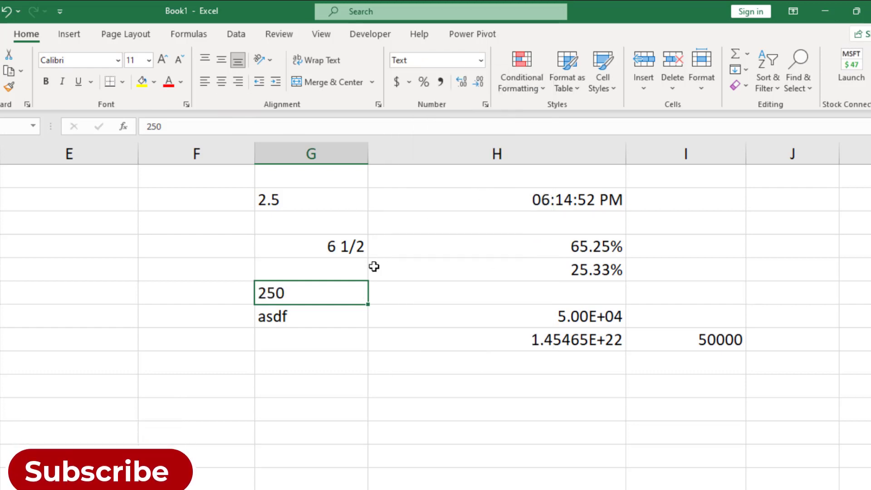
{"action": "left_click", "coordinate": [315, 313]}
{"action": "left_click", "coordinate": [312, 295]}
{"action": "left_click", "coordinate": [311, 317]}
{"action": "left_click", "coordinate": [314, 293]}
{"action": "key", "text": "Down"}
{"action": "key", "text": "Up"}
Examine the custom number format codes offered for the asdf cell, including #,##0, 0 and the time codes, without applying any.
{"action": "key", "text": "Down"}
{"action": "left_click", "coordinate": [478, 63]}
{"action": "scroll", "coordinate": [467, 218], "scroll_direction": "down", "scroll_amount": 1}
{"action": "left_click", "coordinate": [475, 377]}
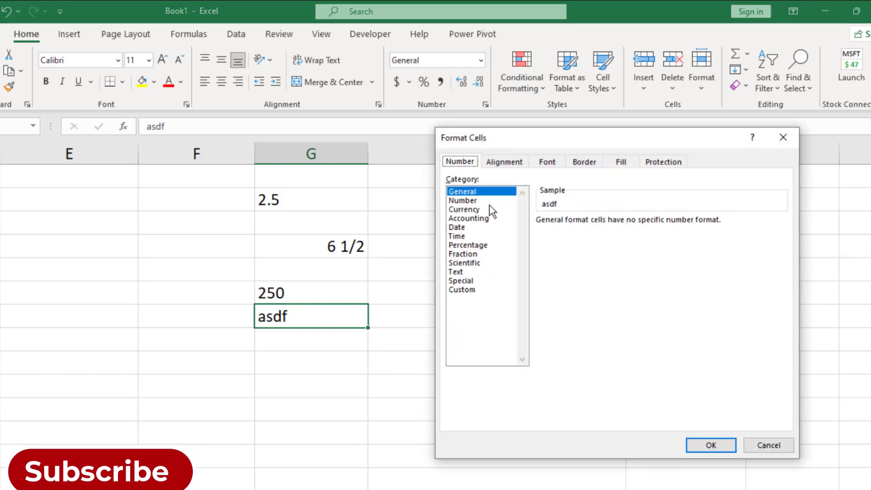
{"action": "left_click", "coordinate": [472, 289]}
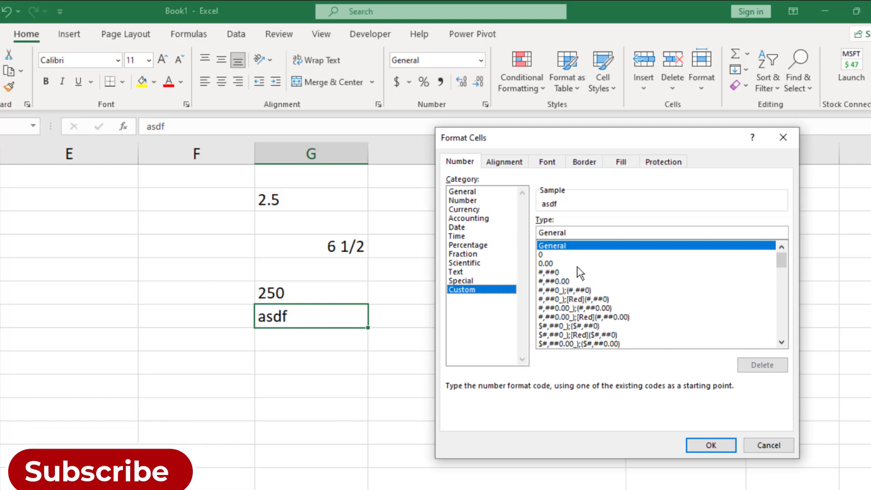
{"action": "left_click", "coordinate": [565, 272]}
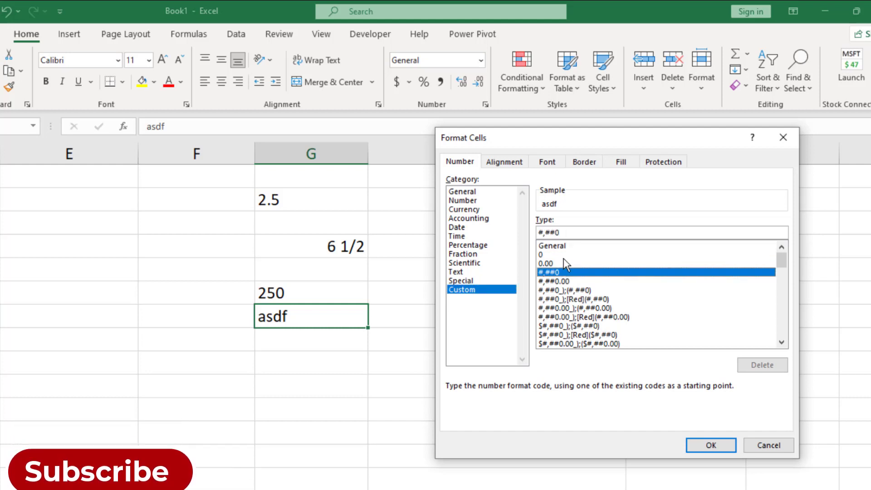
{"action": "left_click", "coordinate": [564, 255]}
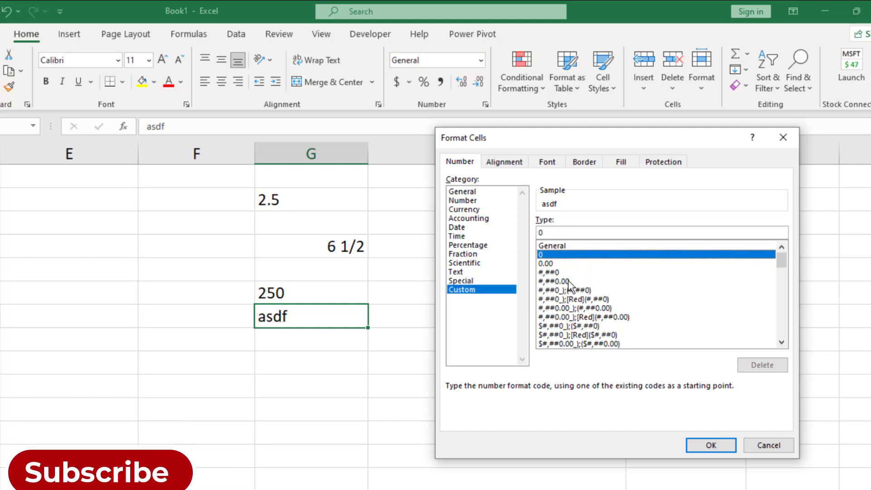
{"action": "left_click", "coordinate": [465, 227]}
{"action": "left_click", "coordinate": [472, 237]}
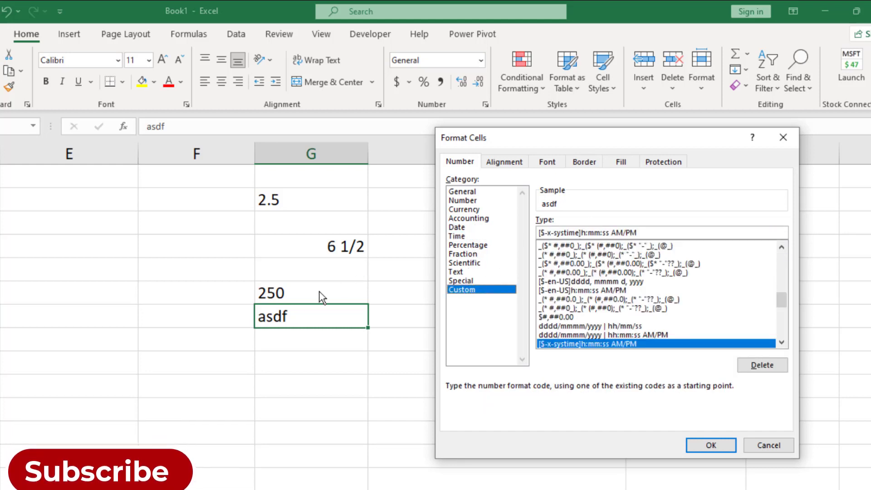
{"action": "left_click", "coordinate": [783, 137]}
Write the custom number format code $###.0000000 for the 250 cell in column G.
{"action": "left_click", "coordinate": [342, 293]}
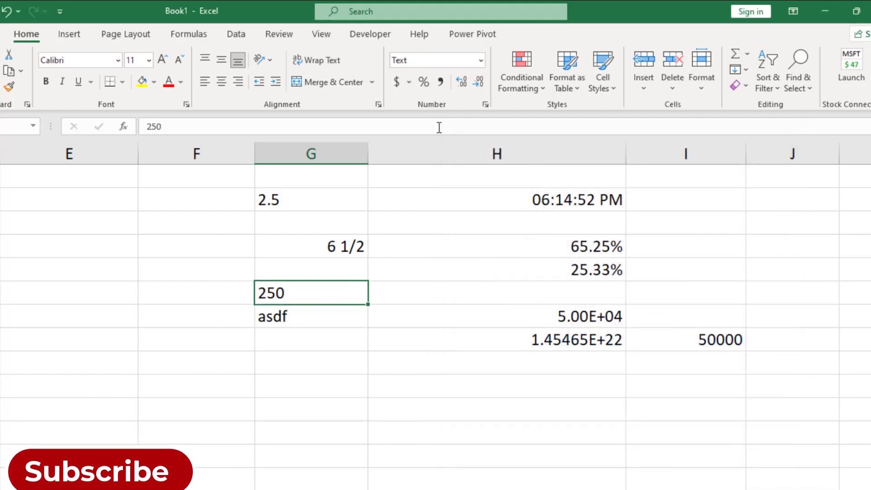
{"action": "left_click", "coordinate": [480, 60]}
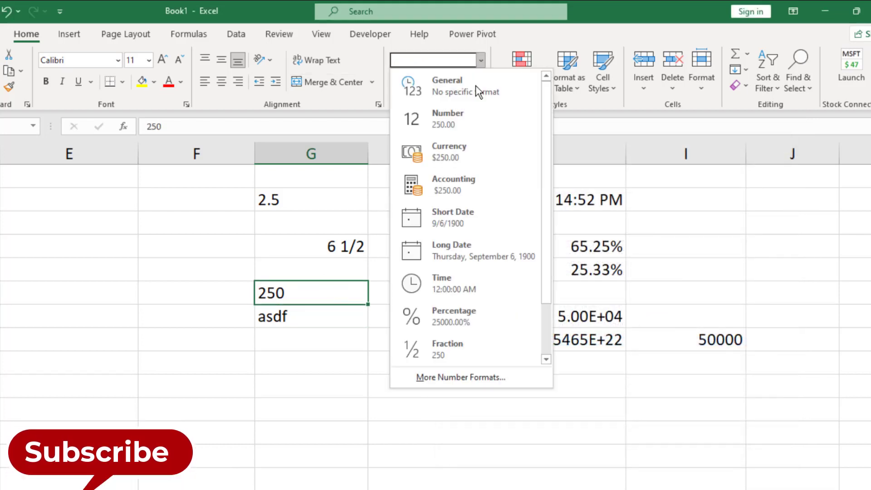
{"action": "left_click", "coordinate": [451, 368]}
{"action": "left_click", "coordinate": [470, 290]}
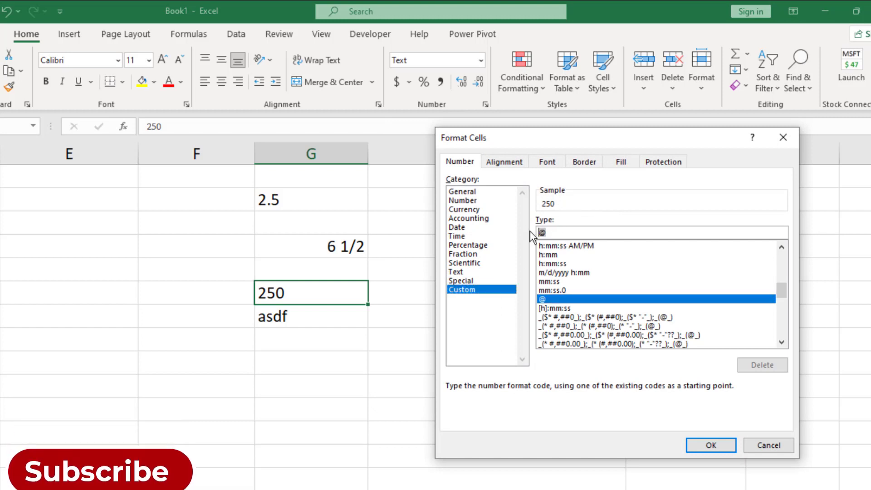
{"action": "type", "text": "$"}
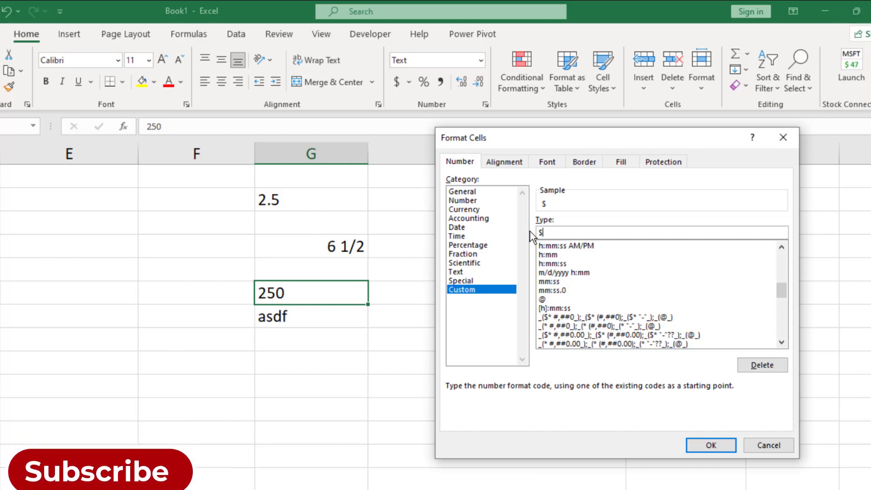
{"action": "type", "text": "###.0000000"}
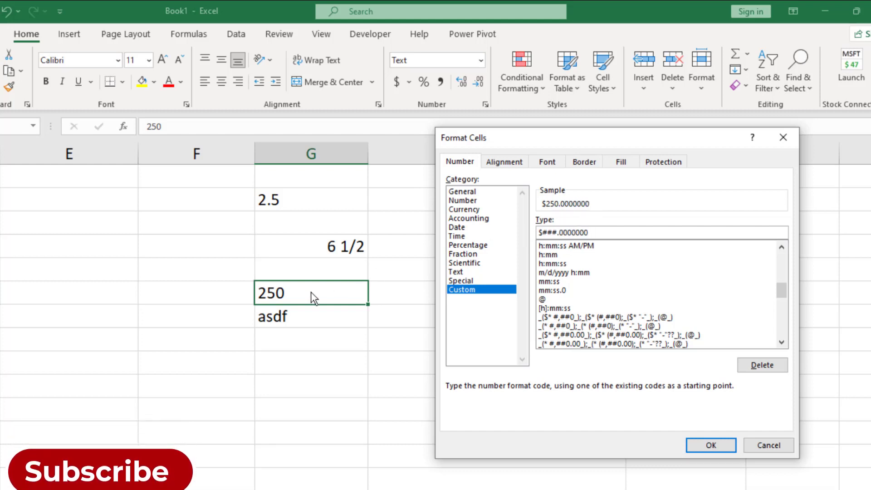
Shorten the custom format code to $###.00 and apply it to the 250 cell.
{"action": "key", "text": "BackSpace"}
{"action": "key", "text": "BackSpace"}
{"action": "key", "text": "BackSpace"}
{"action": "key", "text": "BackSpace"}
{"action": "key", "text": "BackSpace"}
{"action": "key", "text": "Return"}
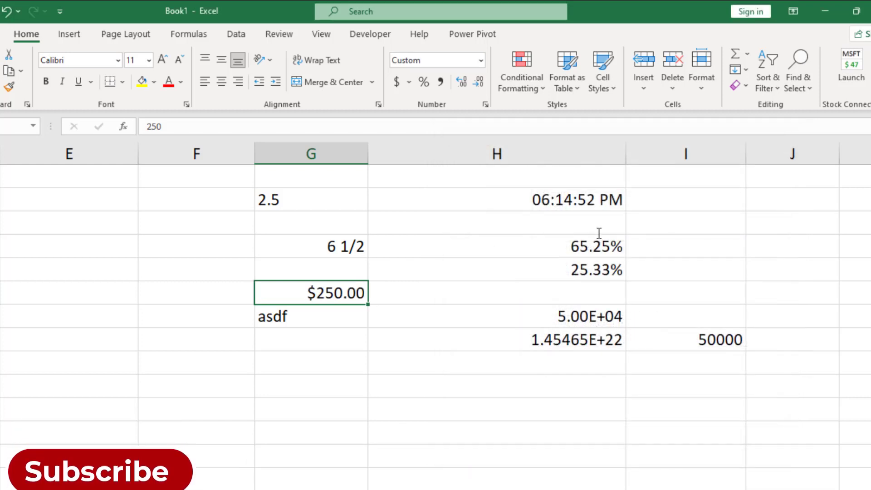
{"action": "left_click", "coordinate": [389, 324]}
{"action": "left_click", "coordinate": [337, 289]}
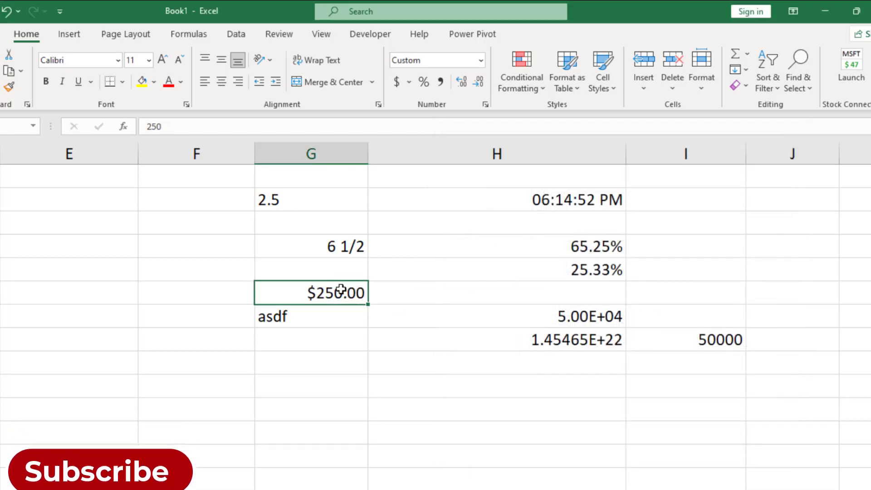